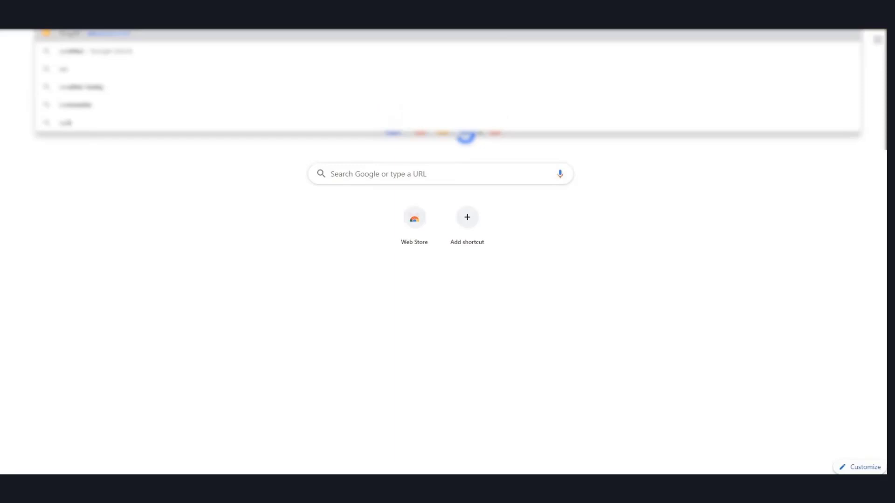
# Go to creator.plugxr.com by entering plugxr in the Chrome address bar
pyautogui.write('plugxr')
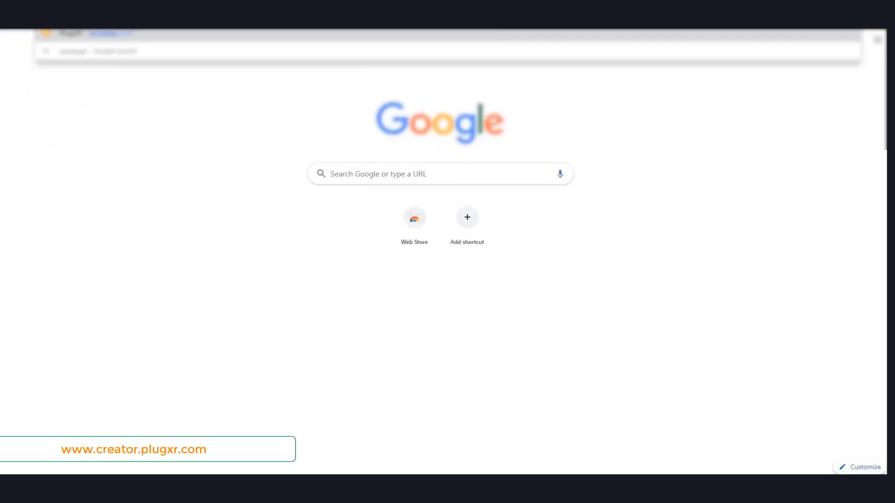
pyautogui.press('Return')
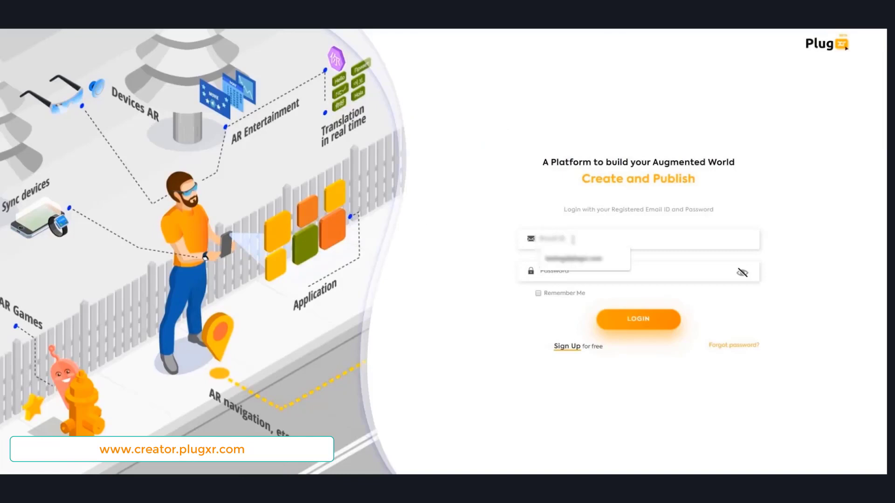
# Log in to PlugXR Creator with the registered account email and password
pyautogui.write('testing')
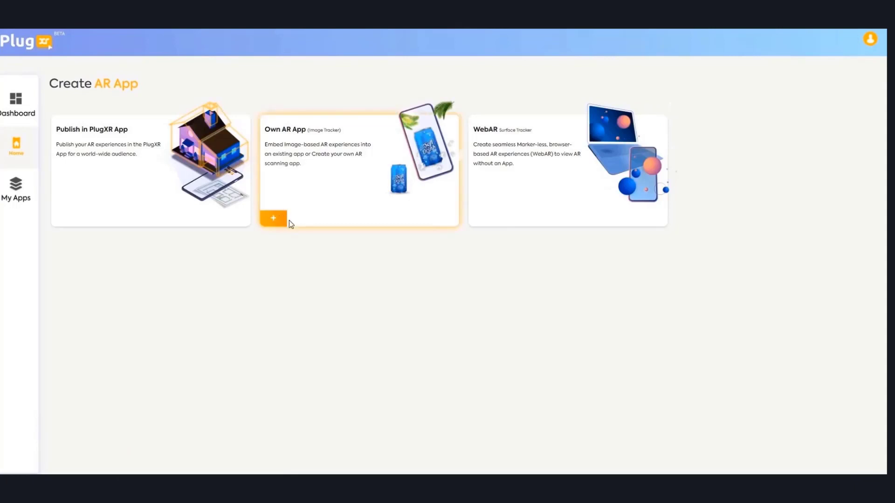
# Create a Vuforia Cloud App named City under Own AR App, entering its Vuforia keys
pyautogui.click(289, 221)
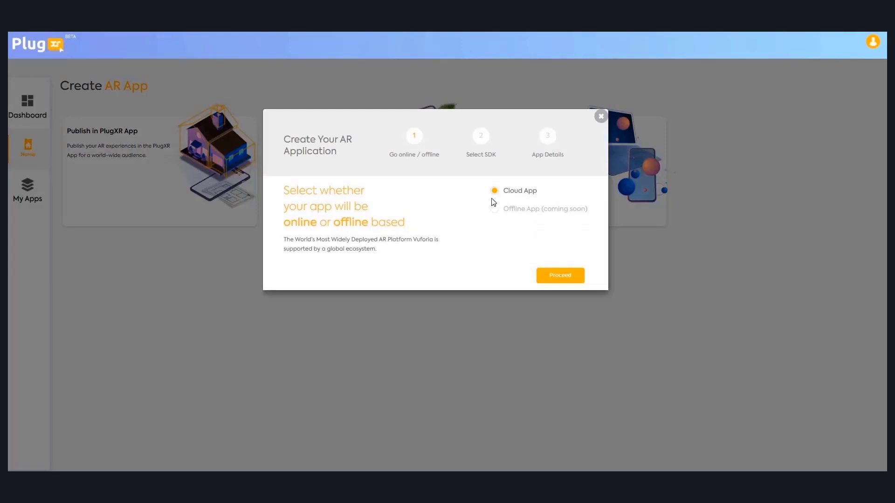
pyautogui.press('Return')
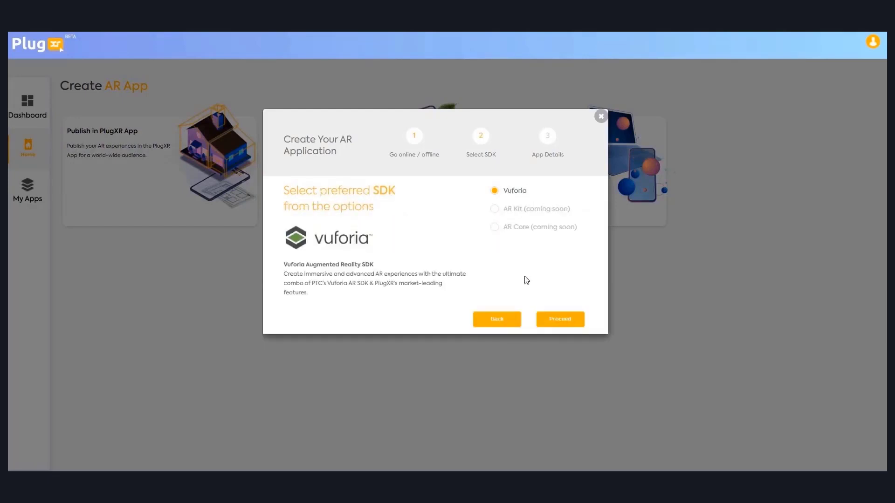
pyautogui.click(552, 320)
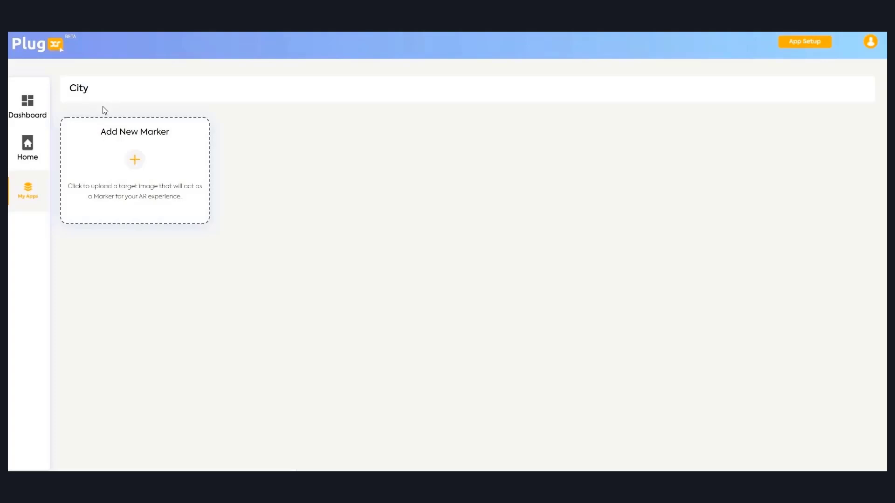
# Add marker Plugxrsmartcity with Visiting-Card as its target image and submit it
pyautogui.click(135, 162)
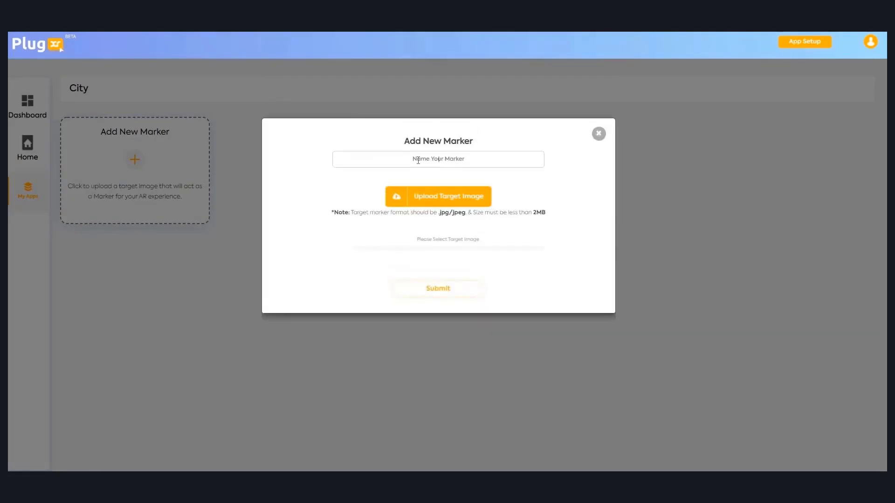
pyautogui.click(419, 160)
pyautogui.write('Plugxrsmartcity')
pyautogui.click(454, 199)
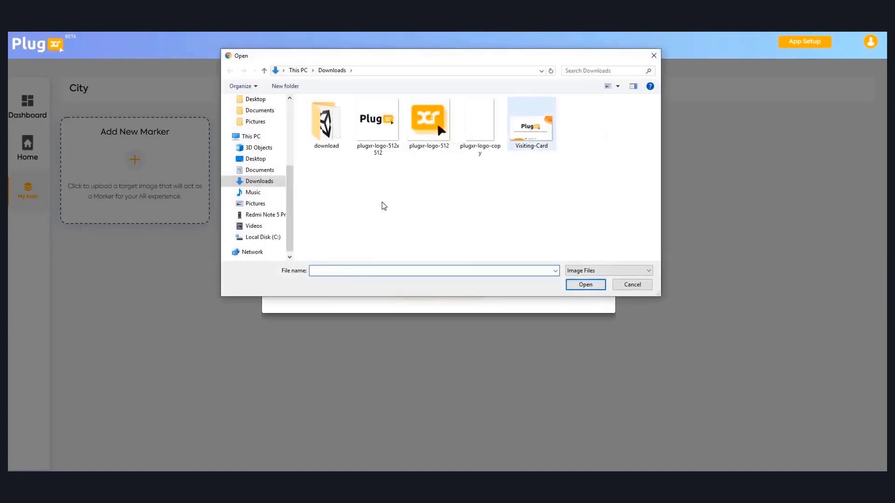
pyautogui.doubleClick(532, 124)
pyautogui.click(465, 299)
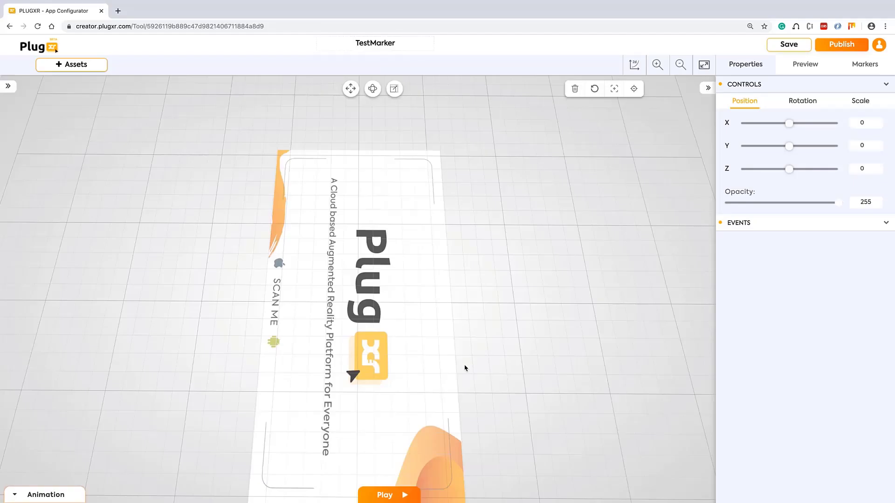
# Orbit and zoom around the business-card marker, then expand the Objects List panel
pyautogui.moveTo(465, 368)
pyautogui.mouseDown()
pyautogui.moveTo(485, 324)
pyautogui.moveTo(548, 328)
pyautogui.mouseUp()
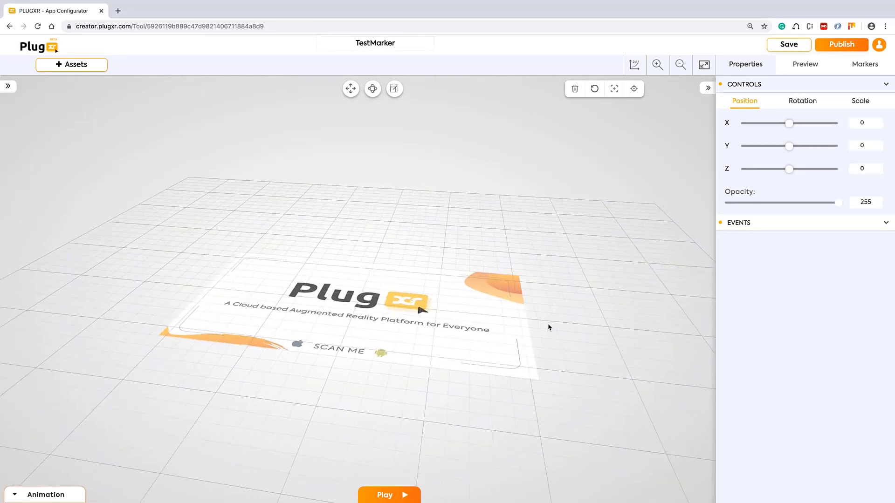
pyautogui.scroll(-10, 548, 327)
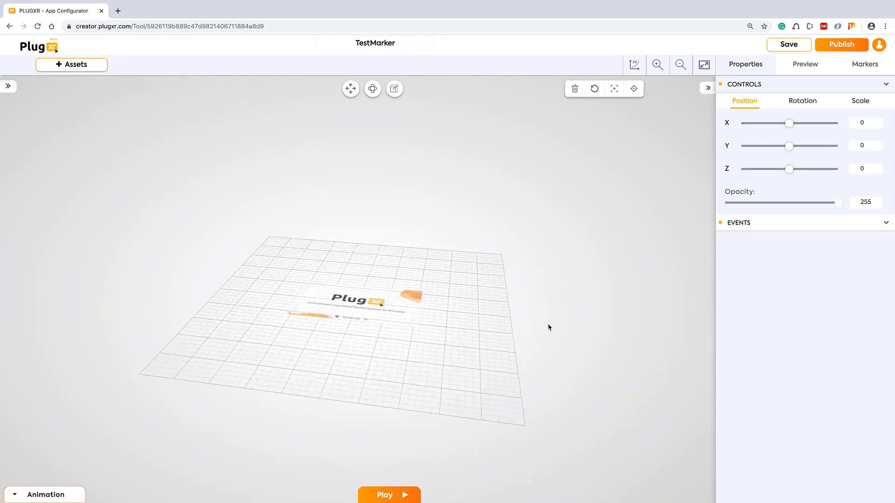
pyautogui.scroll(5, 549, 328)
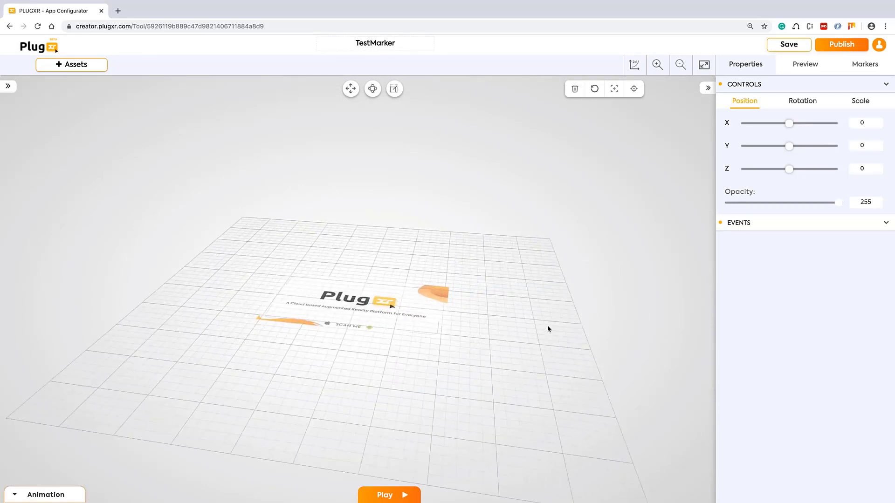
pyautogui.scroll(8, 548, 329)
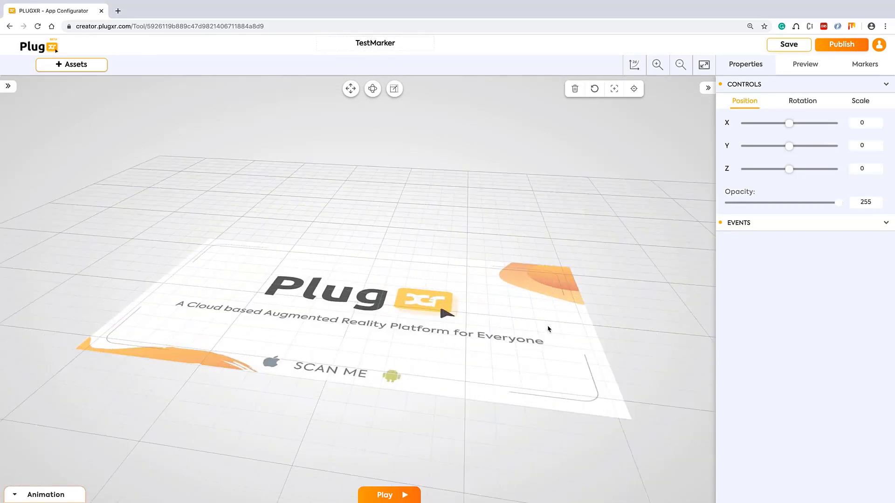
pyautogui.scroll(-2, 548, 329)
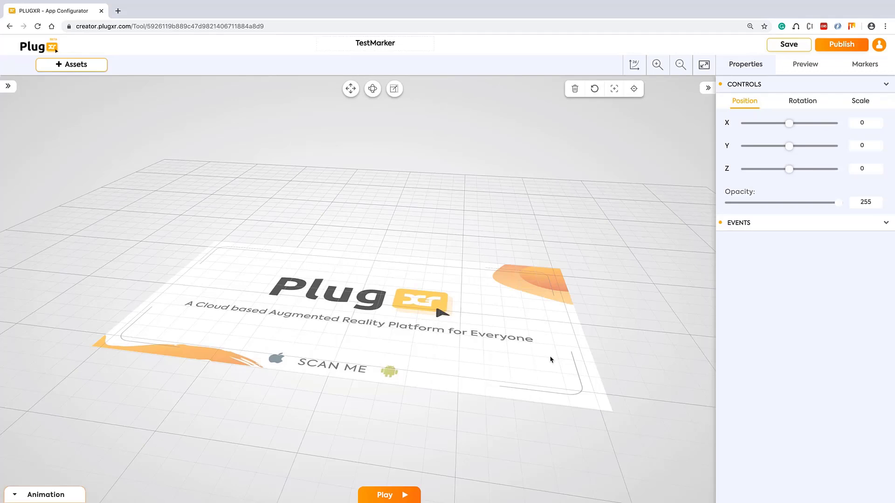
pyautogui.click(9, 87)
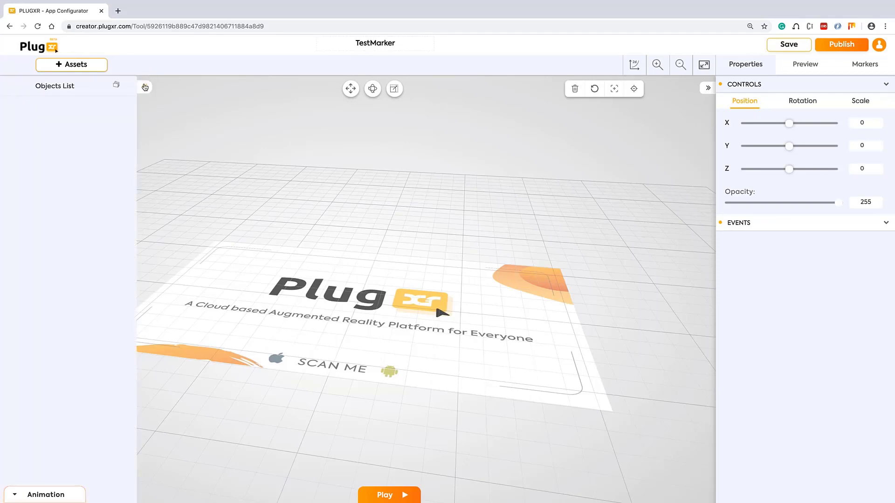
# Browse the PlugXR and GooglePoly 3D model libraries in the asset library
pyautogui.click(71, 69)
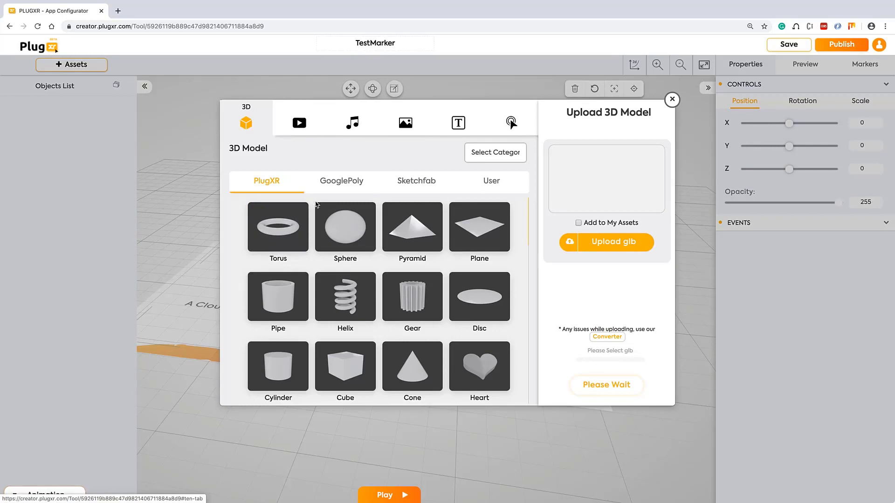
pyautogui.scroll(-7, 367, 339)
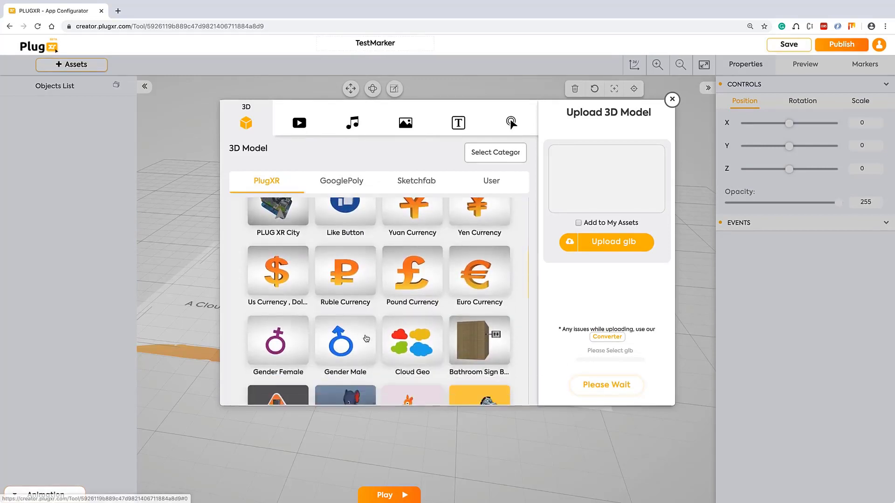
pyautogui.scroll(-6, 366, 339)
pyautogui.scroll(7, 366, 282)
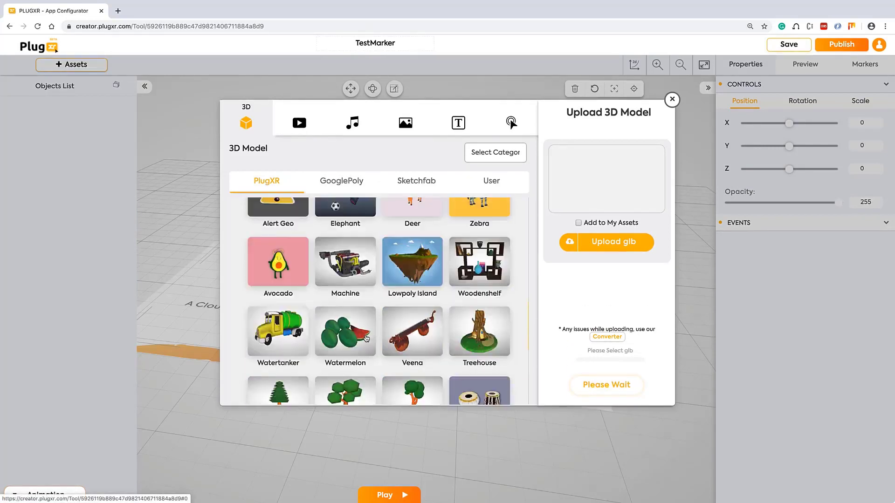
pyautogui.click(335, 183)
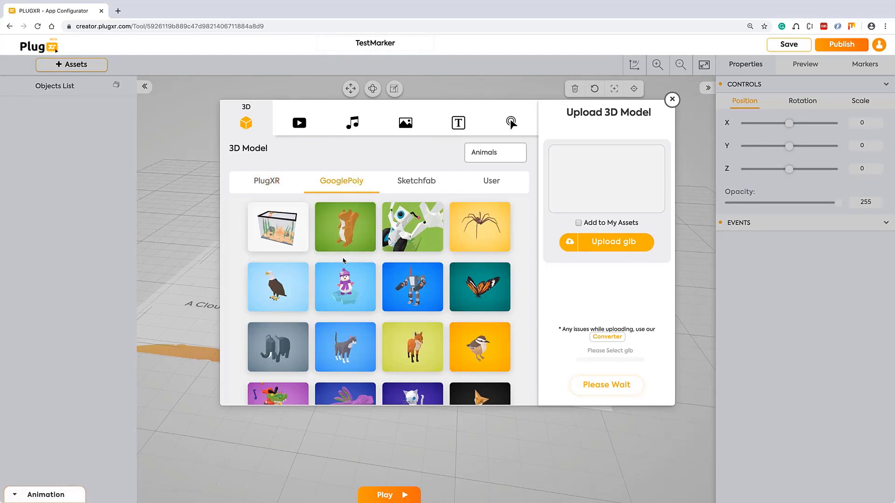
pyautogui.scroll(-2, 343, 260)
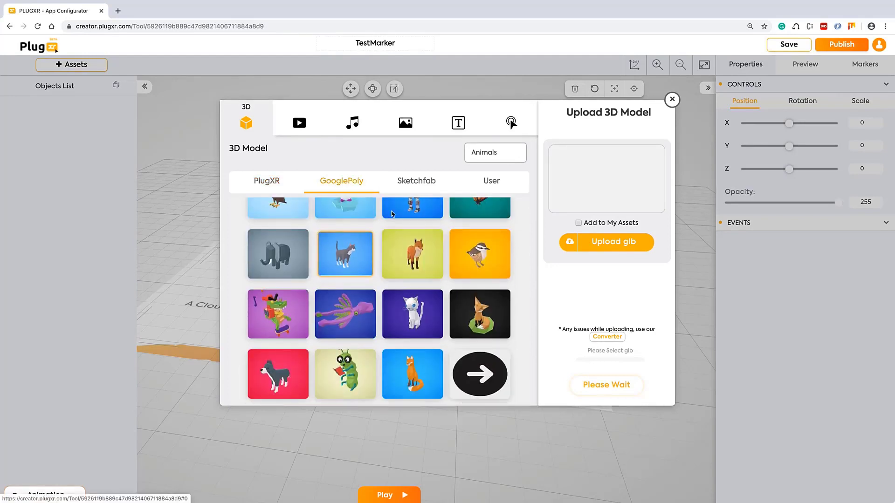
pyautogui.click(267, 182)
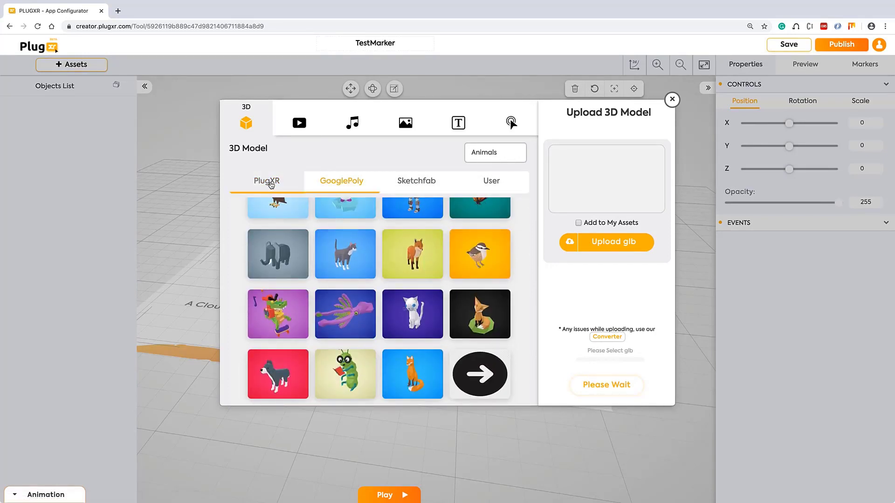
pyautogui.scroll(-10, 325, 226)
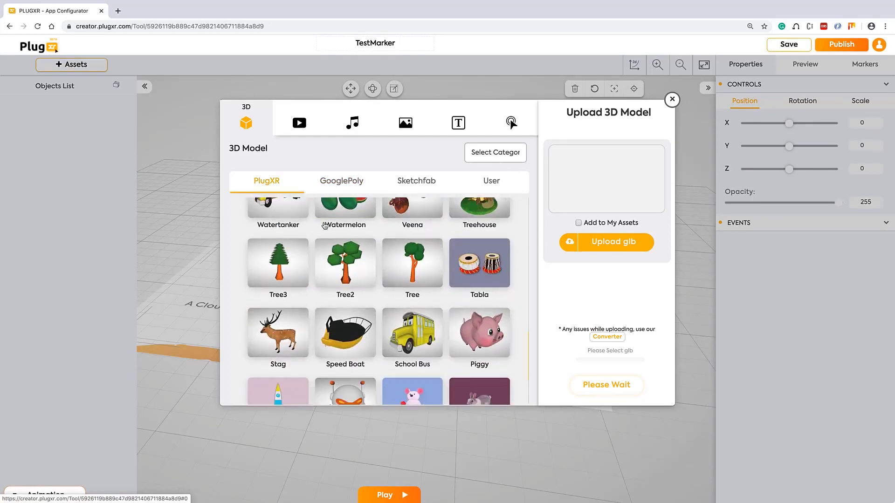
pyautogui.scroll(10, 325, 226)
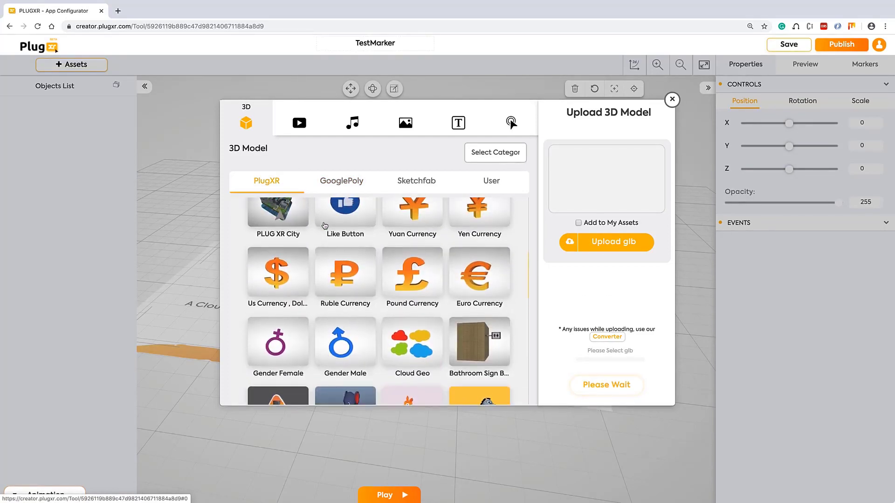
# Look through the Video, Audio, Image, Text and Button asset tabs, returning to 3D
pyautogui.click(300, 123)
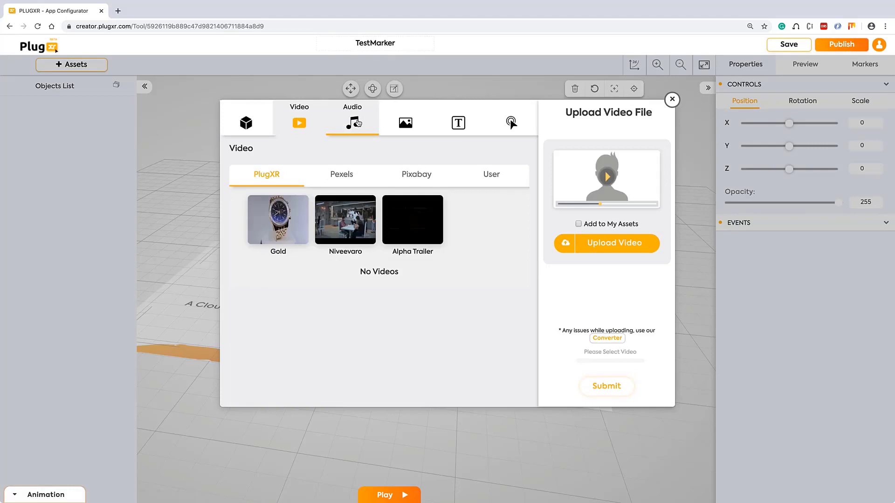
pyautogui.click(353, 122)
pyautogui.click(405, 123)
pyautogui.click(461, 124)
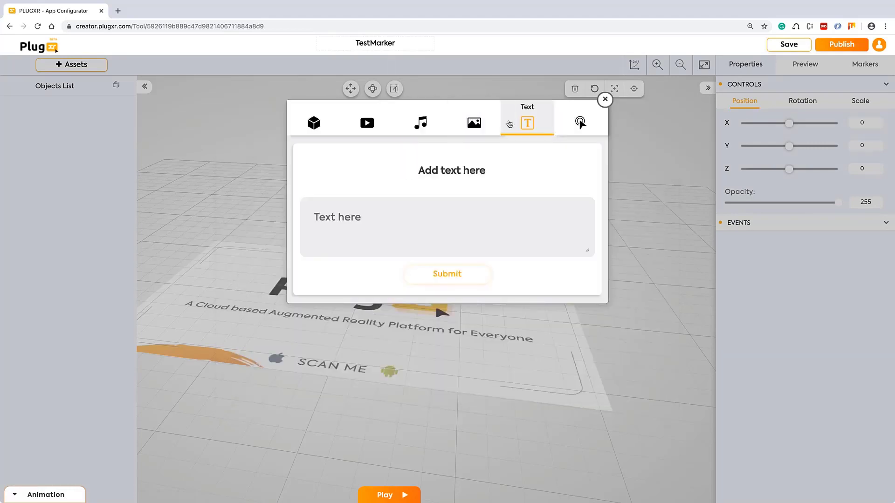
pyautogui.click(513, 124)
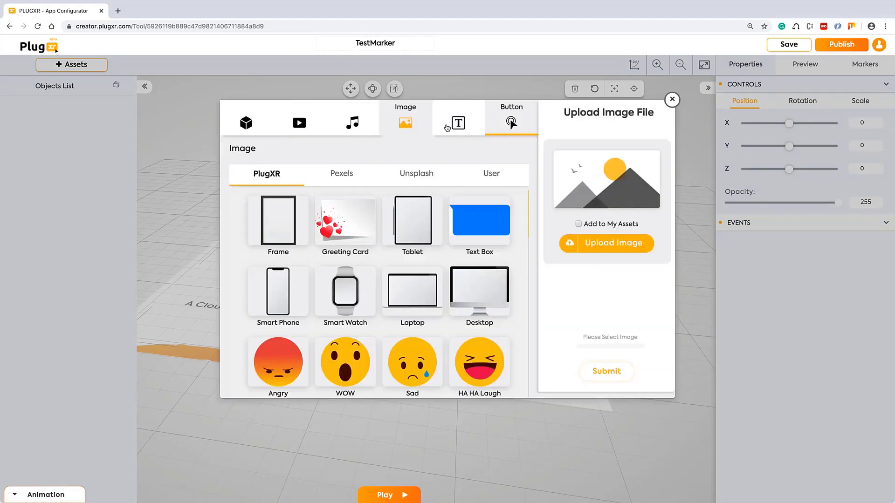
pyautogui.click(296, 124)
pyautogui.click(252, 124)
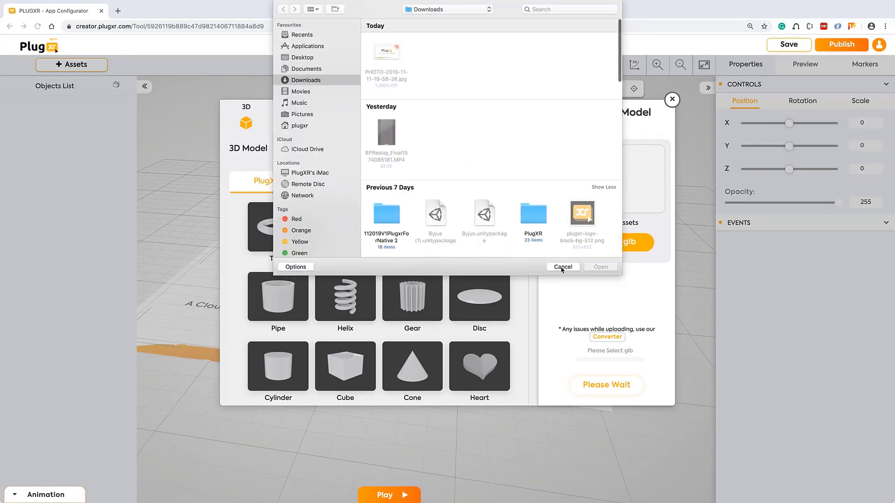
# Dismiss the glb file picker, then view and close the 3D model converter page
pyautogui.click(562, 267)
pyautogui.scroll(-2, 379, 310)
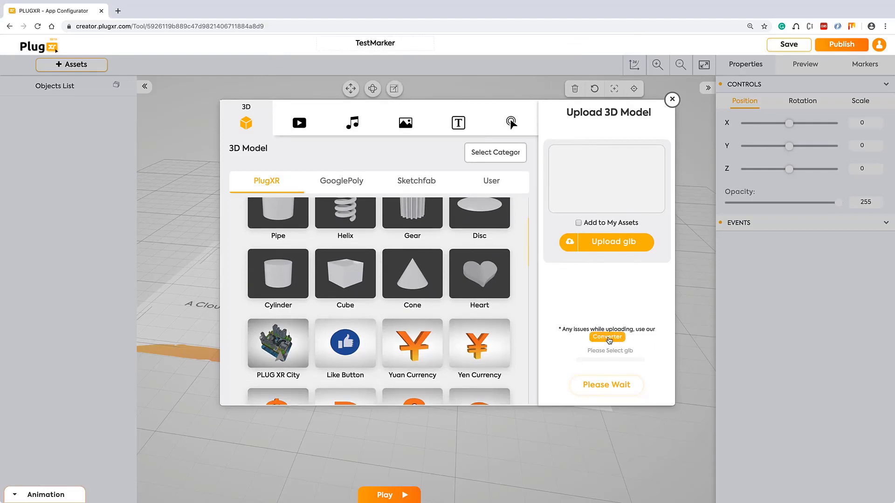
pyautogui.click(608, 338)
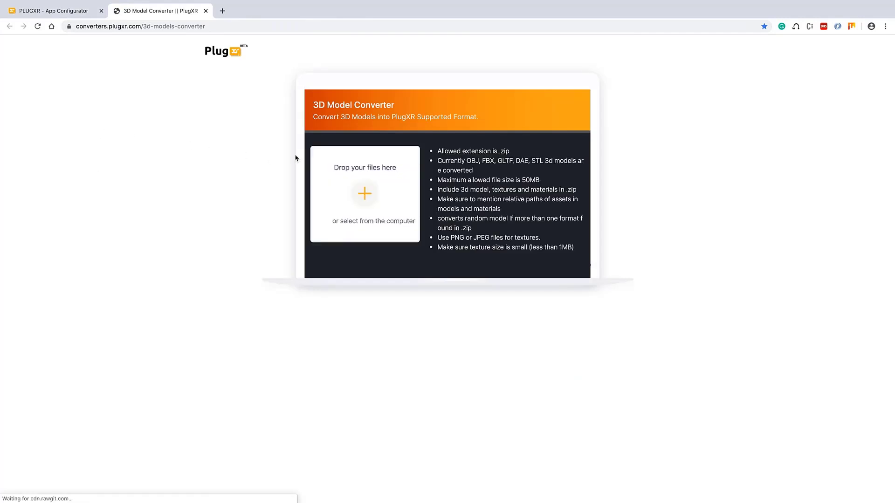
pyautogui.click(206, 11)
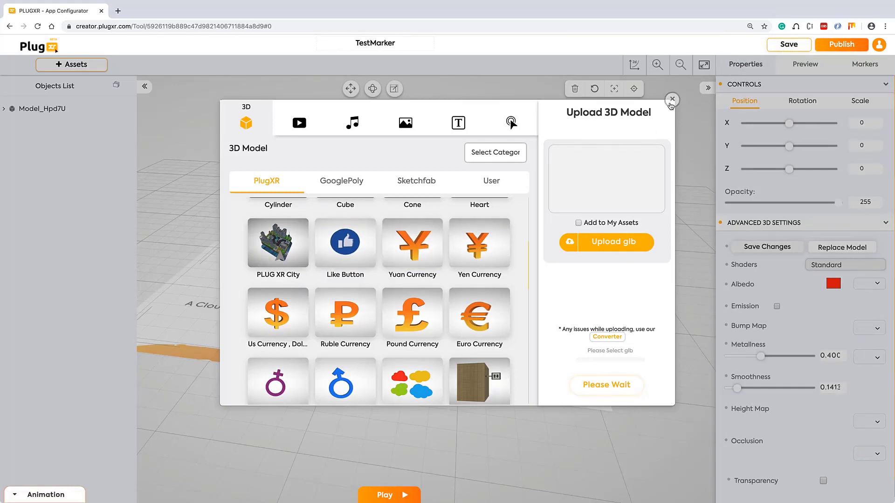
# Close the asset library, go full screen, and lift the city model to Z 0.0435
pyautogui.click(672, 99)
pyautogui.moveTo(386, 367)
pyautogui.mouseDown()
pyautogui.moveTo(413, 368)
pyautogui.moveTo(398, 374)
pyautogui.mouseUp()
pyautogui.scroll(-3, 399, 375)
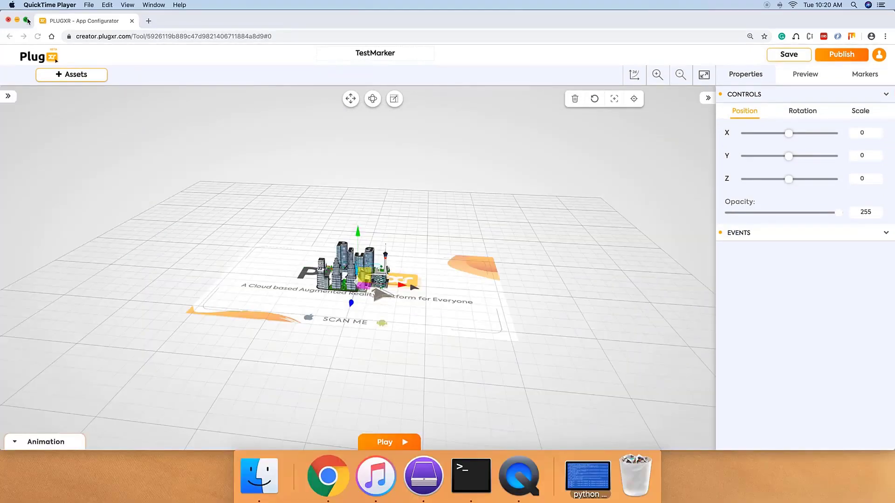
pyautogui.click(28, 21)
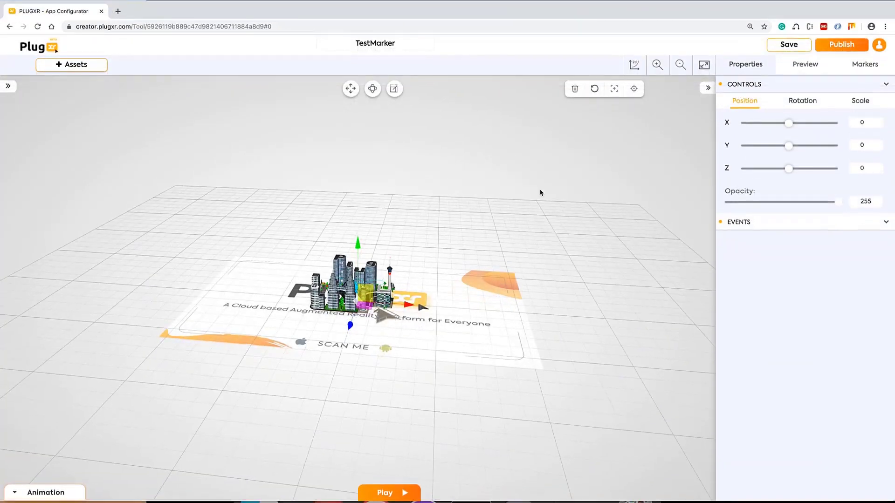
pyautogui.moveTo(250, 307)
pyautogui.mouseDown()
pyautogui.moveTo(196, 326)
pyautogui.moveTo(177, 345)
pyautogui.moveTo(237, 308)
pyautogui.moveTo(241, 293)
pyautogui.moveTo(240, 335)
pyautogui.moveTo(242, 298)
pyautogui.moveTo(236, 313)
pyautogui.moveTo(256, 323)
pyautogui.moveTo(258, 302)
pyautogui.moveTo(255, 322)
pyautogui.mouseUp()
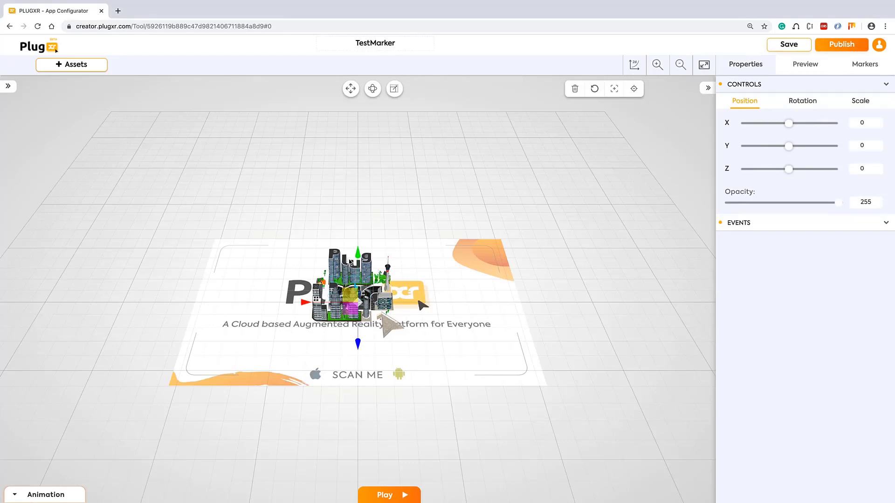
pyautogui.moveTo(357, 253)
pyautogui.mouseDown()
pyautogui.moveTo(360, 234)
pyautogui.moveTo(364, 255)
pyautogui.mouseUp()
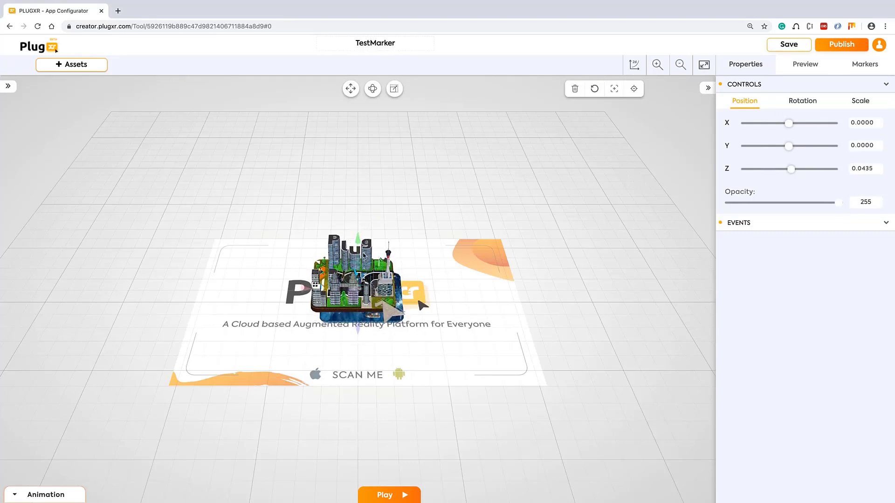
pyautogui.moveTo(420, 347)
pyautogui.mouseDown()
pyautogui.moveTo(401, 306)
pyautogui.moveTo(448, 302)
pyautogui.moveTo(422, 308)
pyautogui.mouseUp()
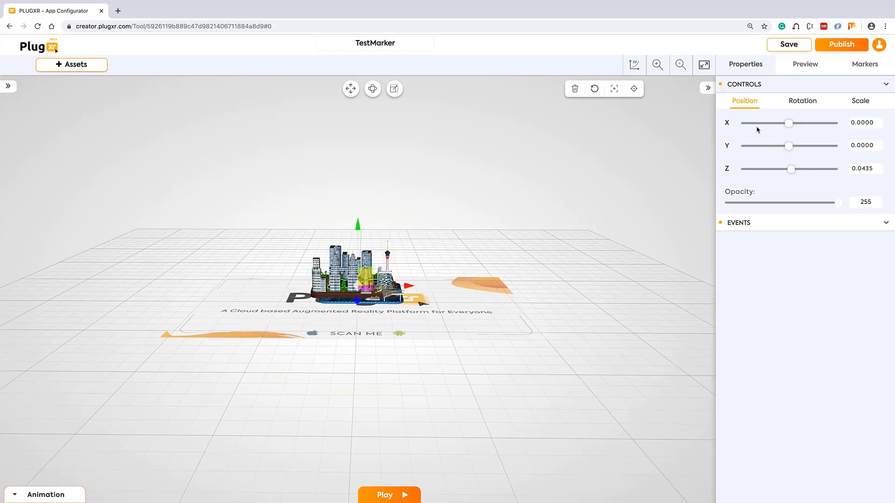
# Check the model's position, rotation and scale values and recentre it over the marker
pyautogui.click(373, 88)
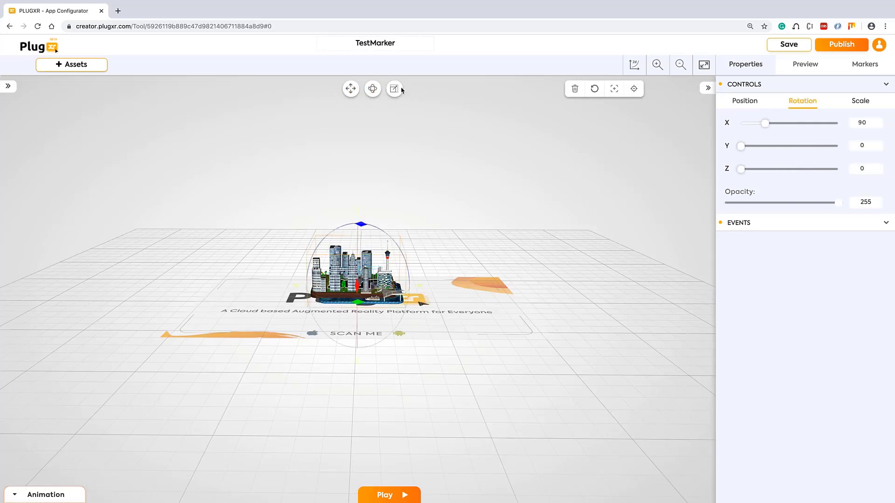
pyautogui.click(394, 89)
pyautogui.moveTo(593, 285)
pyautogui.mouseDown()
pyautogui.moveTo(544, 326)
pyautogui.moveTo(580, 320)
pyautogui.mouseUp()
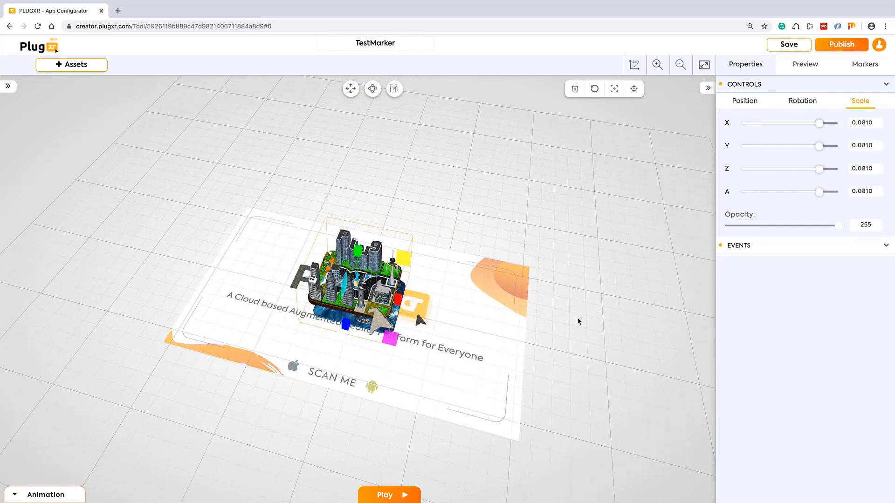
pyautogui.click(764, 102)
pyautogui.click(798, 102)
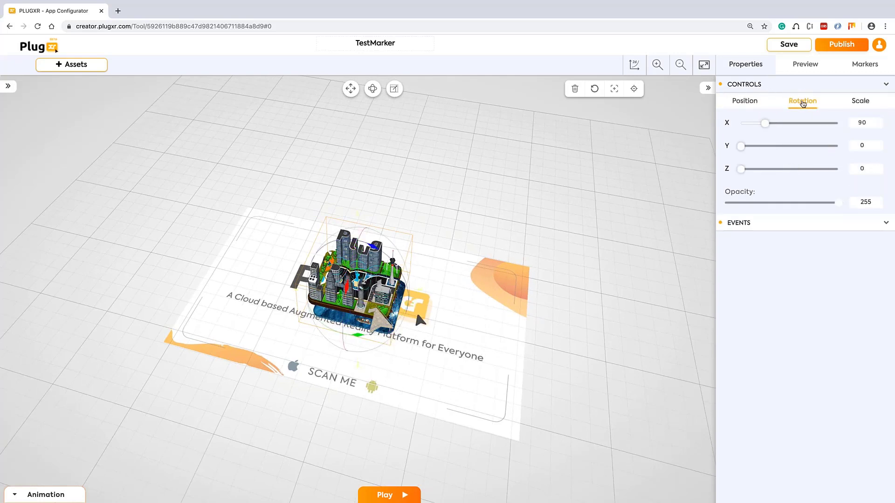
pyautogui.click(862, 104)
pyautogui.click(747, 101)
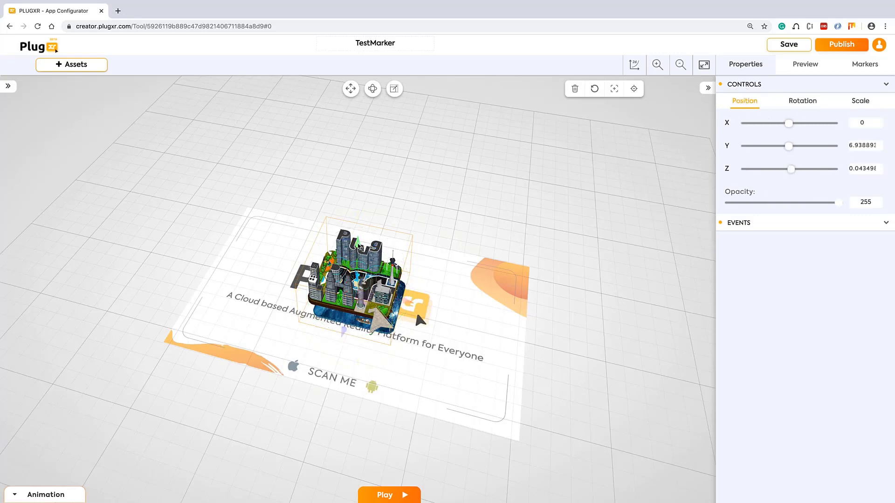
pyautogui.moveTo(360, 247)
pyautogui.mouseDown()
pyautogui.moveTo(362, 254)
pyautogui.moveTo(366, 247)
pyautogui.mouseUp()
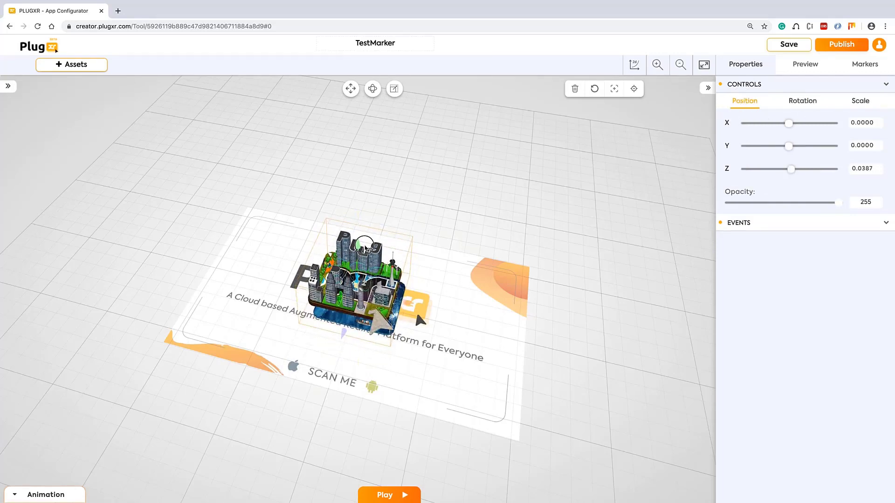
pyautogui.moveTo(494, 383); pyautogui.dragTo(382, 264)
pyautogui.moveTo(359, 228); pyautogui.dragTo(357, 234)
pyautogui.moveTo(252, 327); pyautogui.dragTo(228, 332)
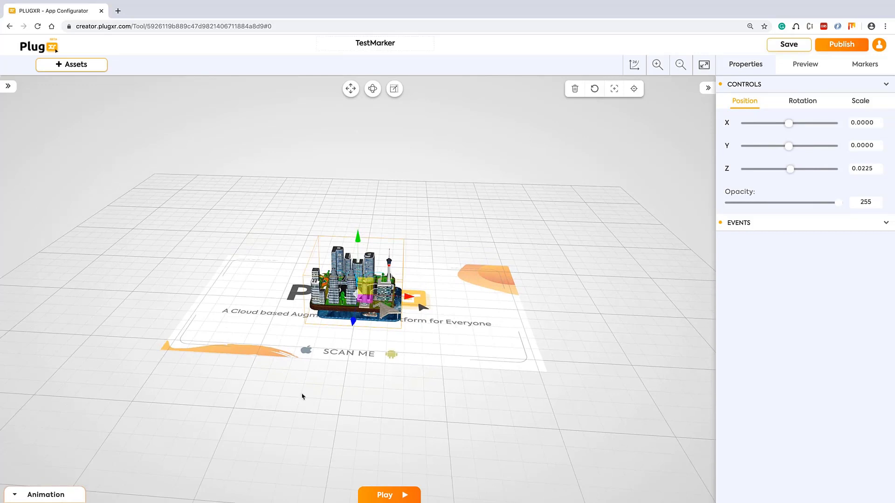
# Enlarge the city model to scale 0.1225, recentre it, and raise it to Z 0.05
pyautogui.click(398, 95)
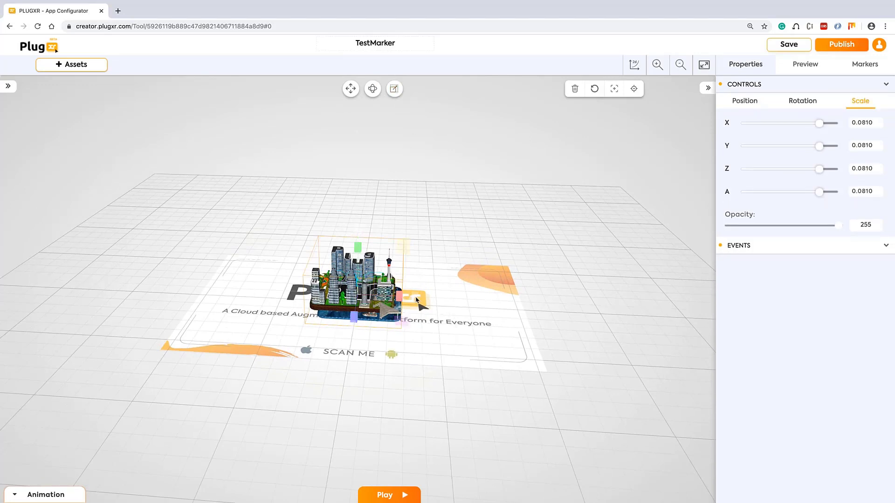
pyautogui.moveTo(416, 300); pyautogui.dragTo(445, 304)
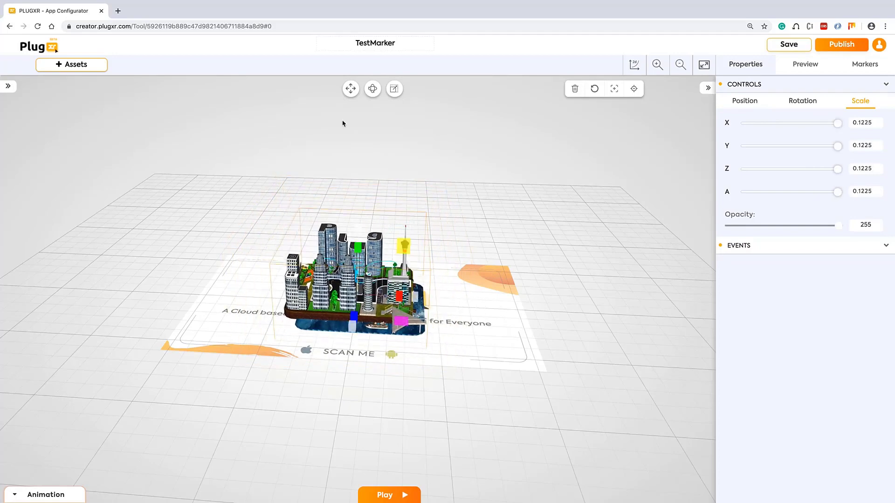
pyautogui.click(351, 88)
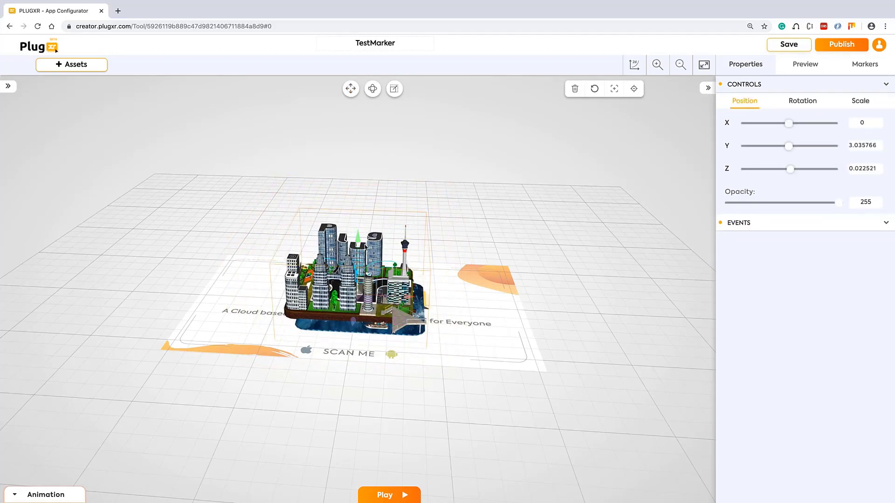
pyautogui.moveTo(366, 247); pyautogui.dragTo(359, 237)
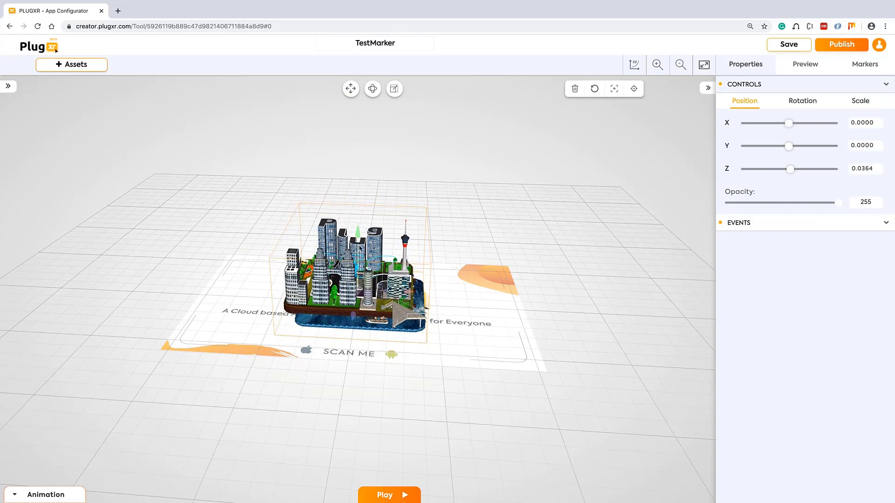
pyautogui.moveTo(511, 366); pyautogui.dragTo(406, 268)
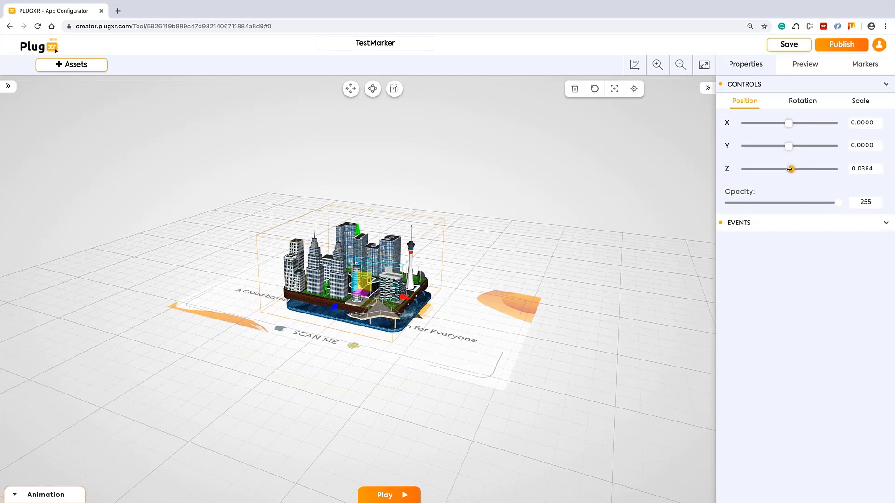
pyautogui.moveTo(790, 169); pyautogui.dragTo(797, 123)
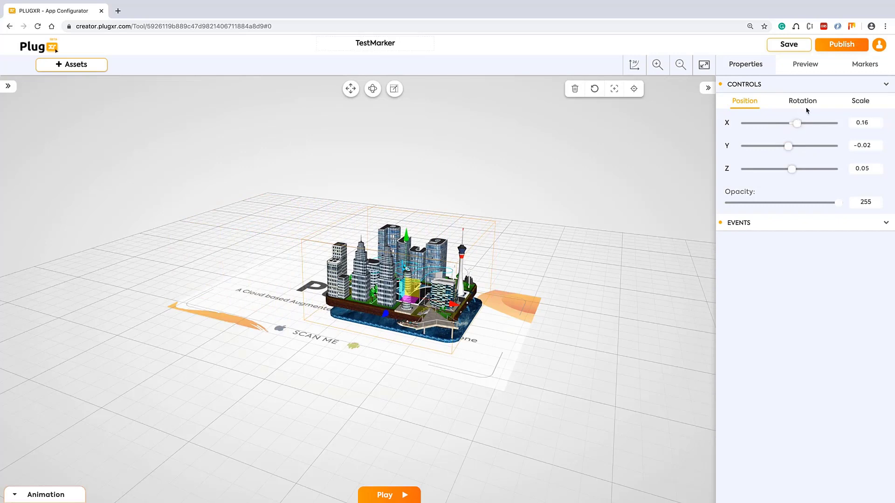
# Stand the city model upright with X rotation 90
pyautogui.click(859, 103)
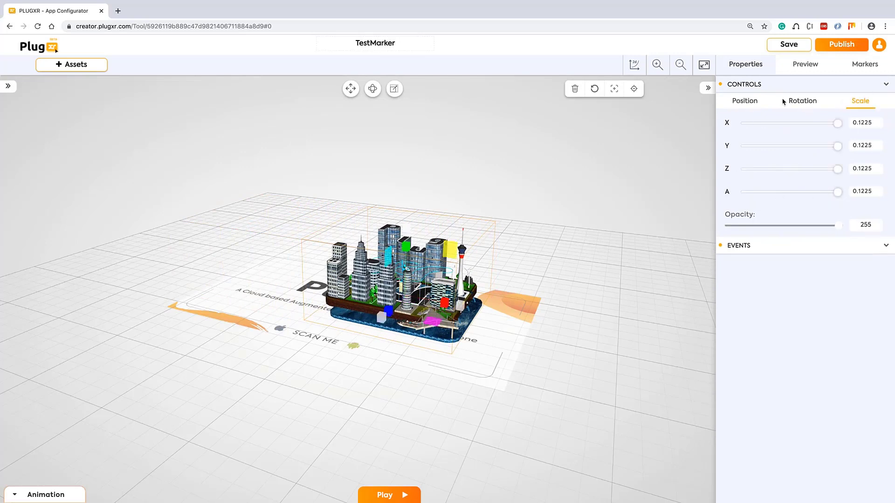
pyautogui.click(803, 102)
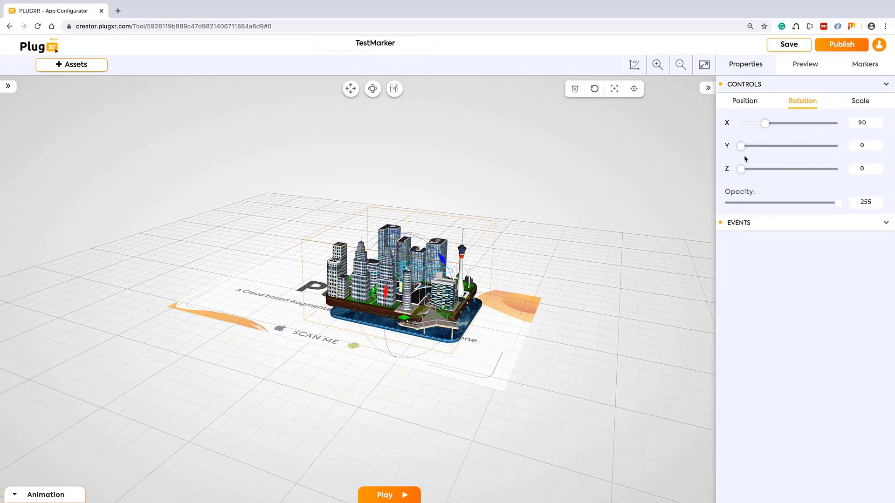
pyautogui.moveTo(766, 126); pyautogui.dragTo(794, 124)
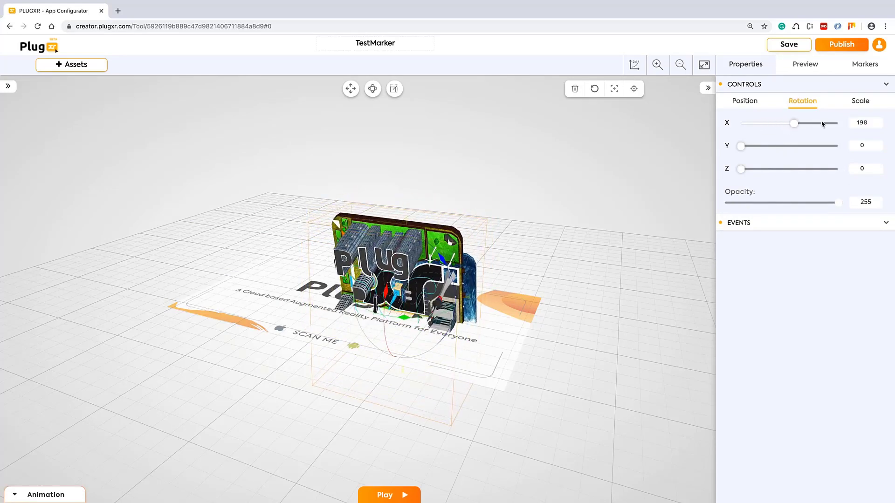
pyautogui.click(868, 122)
pyautogui.moveTo(867, 123)
pyautogui.mouseDown()
pyautogui.moveTo(858, 122)
pyautogui.moveTo(868, 123)
pyautogui.mouseUp()
pyautogui.press('Return')
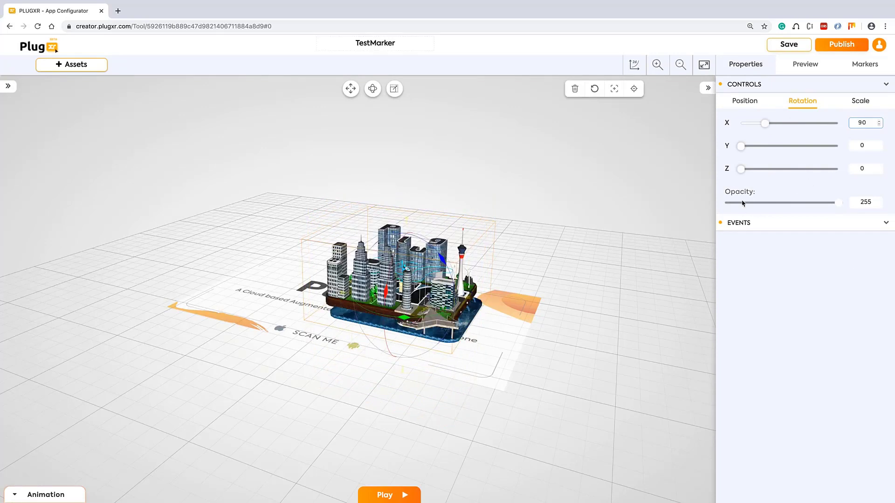
# Try the opacity setting, leaving it at 255, and view the model from the front
pyautogui.moveTo(839, 202)
pyautogui.mouseDown()
pyautogui.moveTo(757, 204)
pyautogui.moveTo(841, 203)
pyautogui.mouseUp()
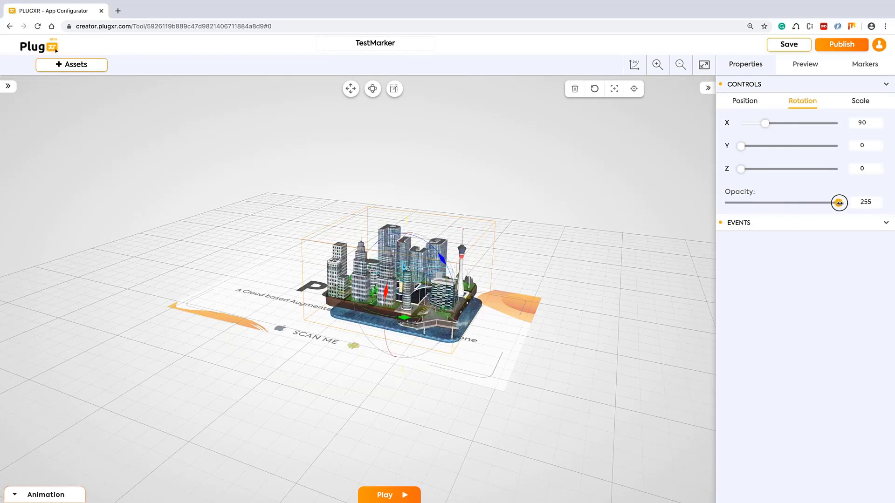
pyautogui.scroll(1, 635, 286)
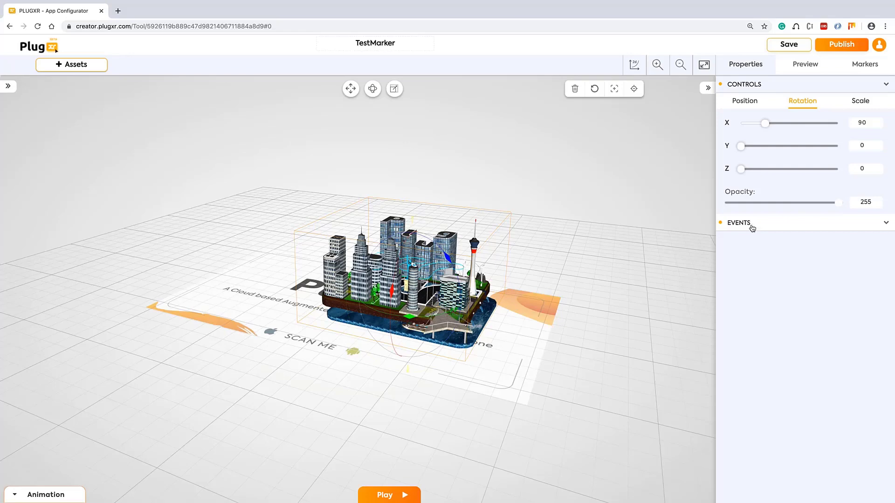
pyautogui.moveTo(358, 394); pyautogui.dragTo(320, 366)
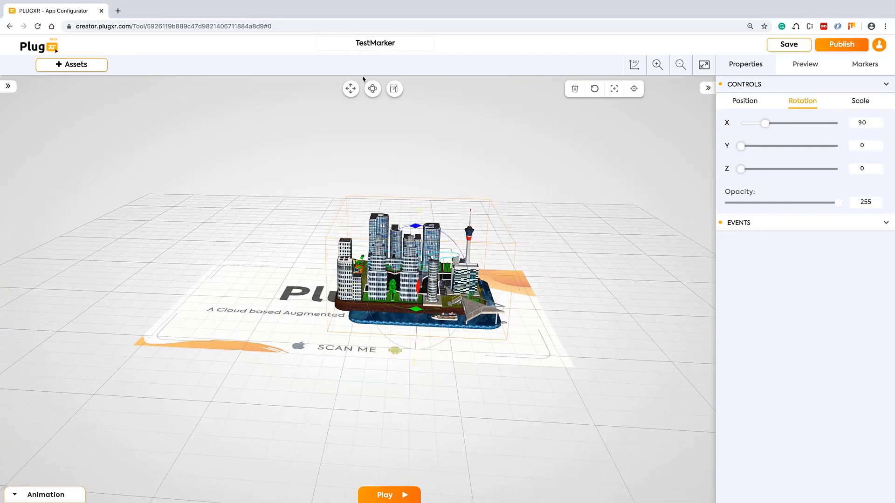
pyautogui.click(350, 89)
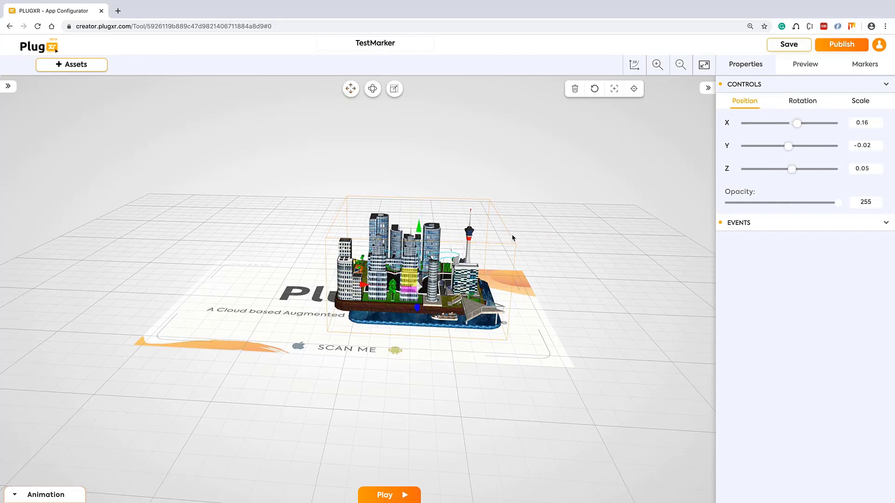
# Select the city model and set up its Standard shader material in Advanced 3D Settings
pyautogui.click(451, 292)
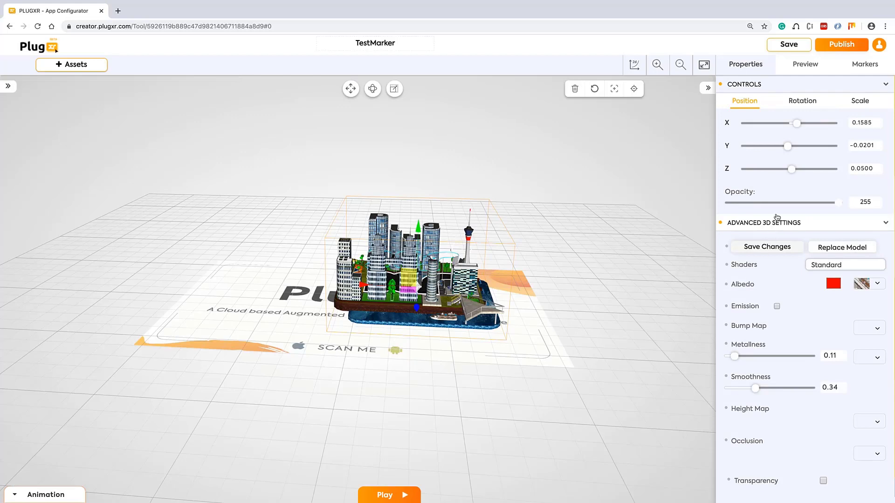
pyautogui.click(886, 223)
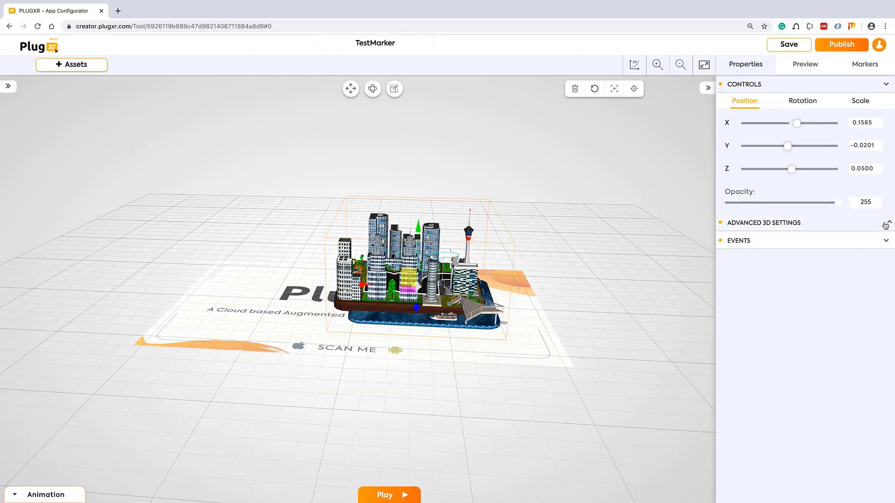
pyautogui.click(885, 224)
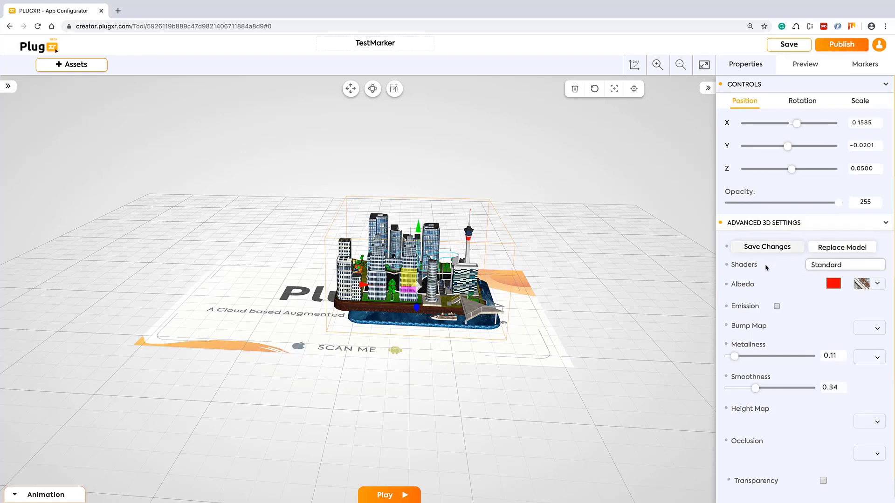
pyautogui.click(741, 265)
pyautogui.click(776, 307)
pyautogui.moveTo(735, 356); pyautogui.dragTo(763, 357)
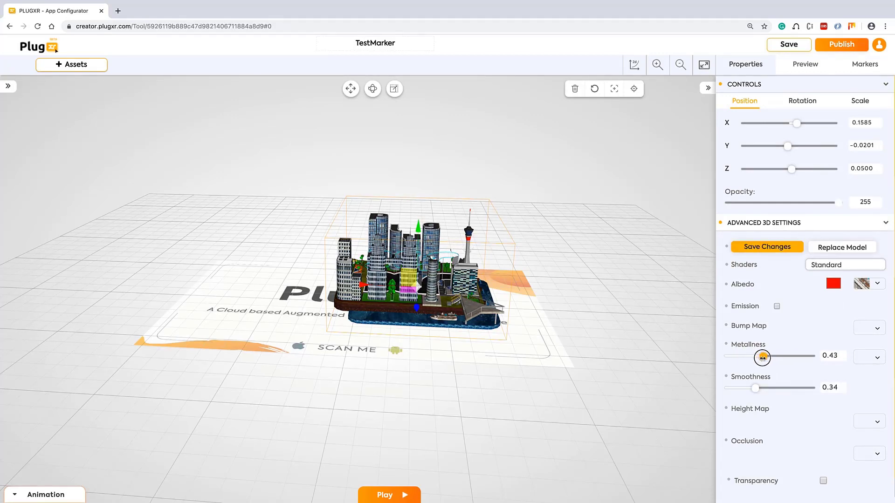
# Set the model's smoothness to 0.88 and metalness to 0.25, framing it with Focus
pyautogui.scroll(-1, 758, 385)
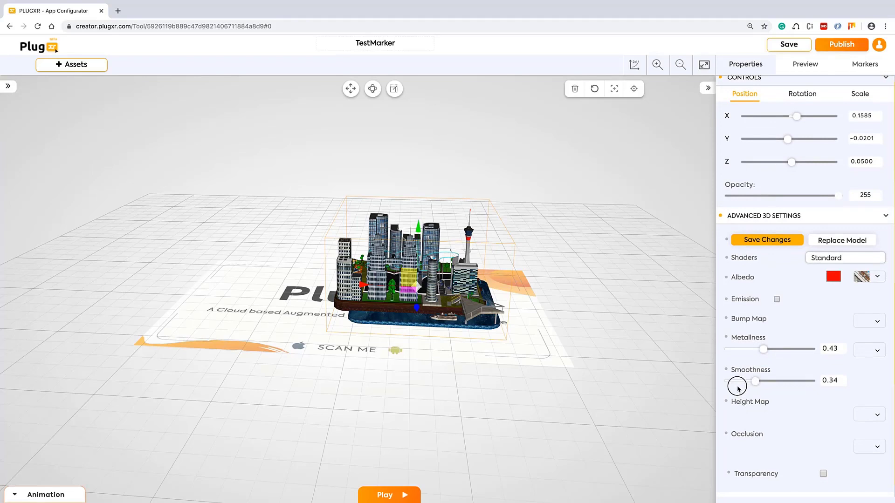
pyautogui.moveTo(737, 385); pyautogui.dragTo(780, 383)
pyautogui.click(616, 91)
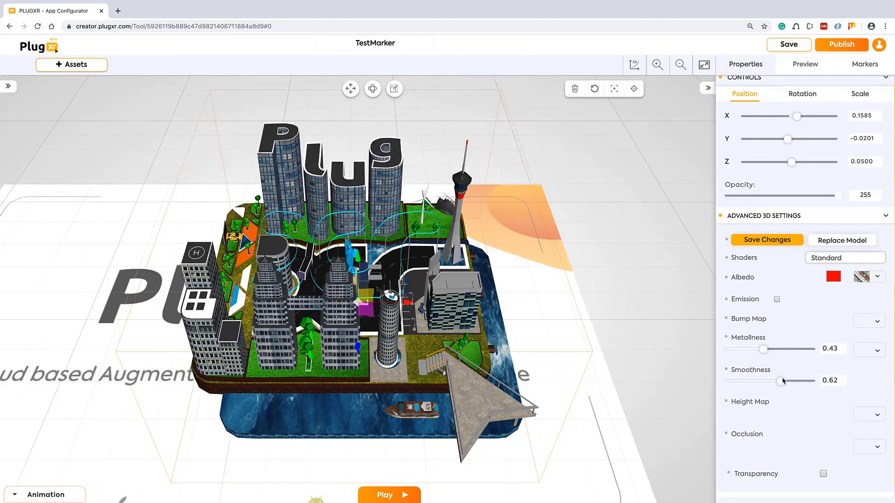
pyautogui.moveTo(774, 381)
pyautogui.mouseDown()
pyautogui.moveTo(752, 381)
pyautogui.moveTo(796, 383)
pyautogui.mouseUp()
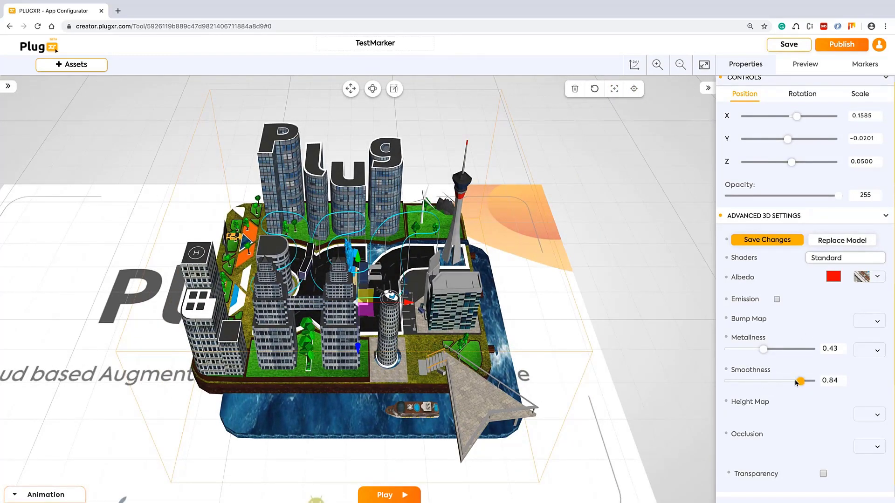
pyautogui.moveTo(763, 349)
pyautogui.mouseDown()
pyautogui.moveTo(792, 349)
pyautogui.moveTo(748, 349)
pyautogui.mouseUp()
pyautogui.moveTo(805, 382)
pyautogui.mouseDown()
pyautogui.moveTo(755, 381)
pyautogui.moveTo(804, 381)
pyautogui.mouseUp()
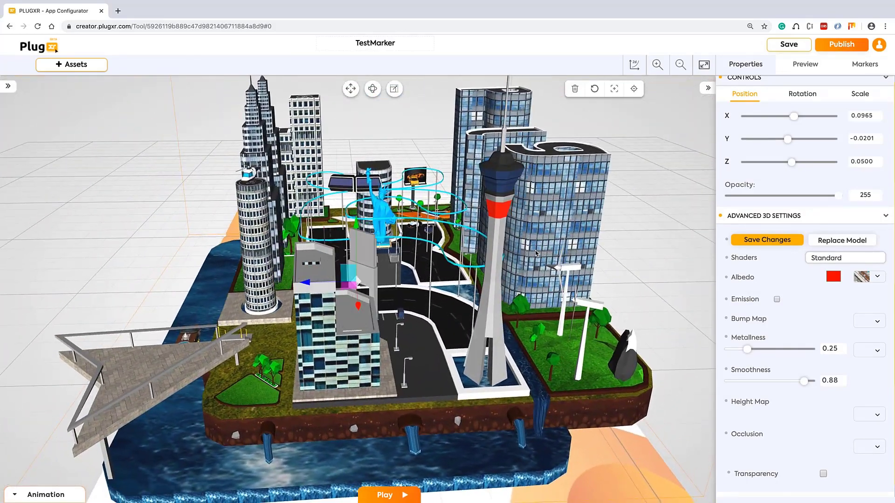
pyautogui.moveTo(58, 274); pyautogui.dragTo(179, 319)
pyautogui.scroll(-5, 179, 319)
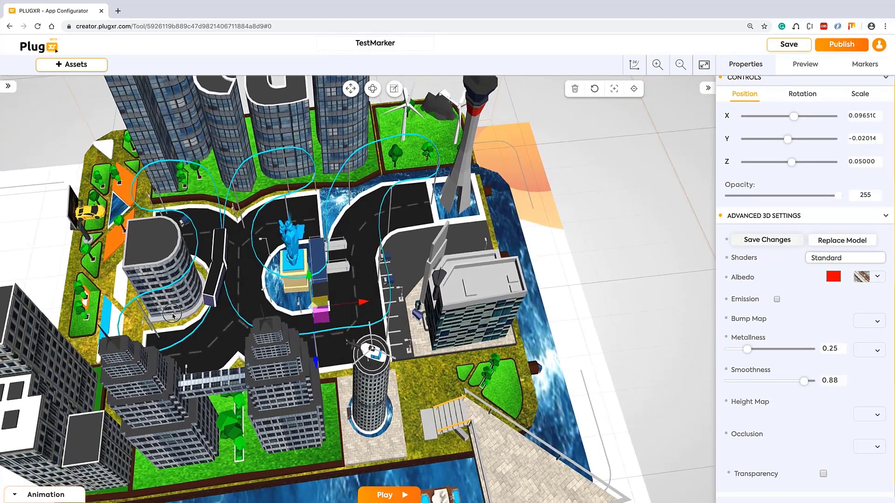
pyautogui.scroll(-3, 470, 312)
pyautogui.scroll(-2, 470, 313)
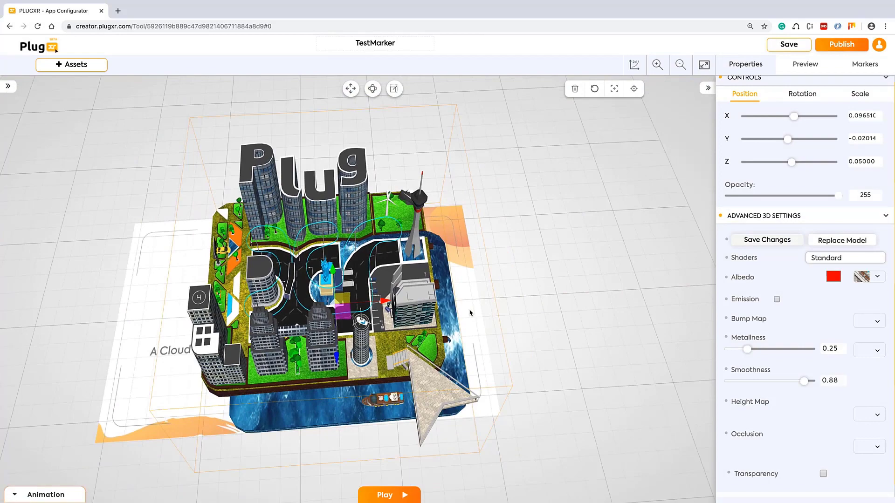
# Check the 2D and 3D views, then show the PLUG XR City animation timeline with Custom Animation presets
pyautogui.click(635, 67)
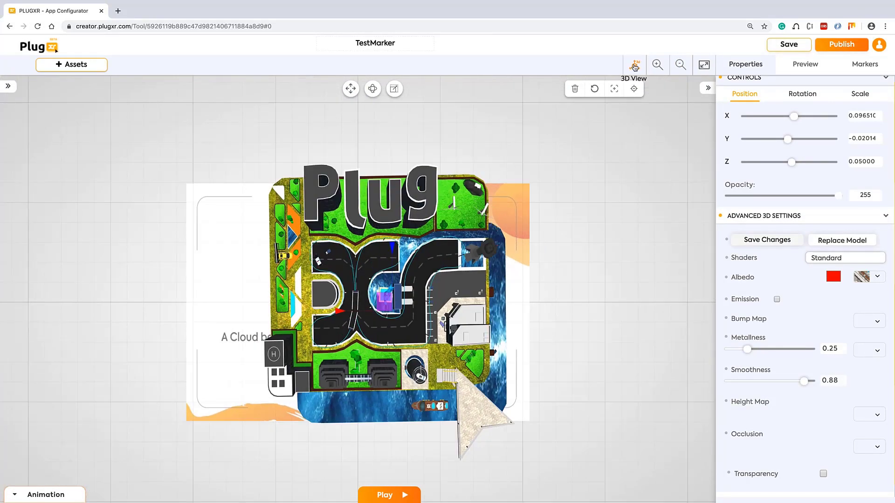
pyautogui.click(635, 67)
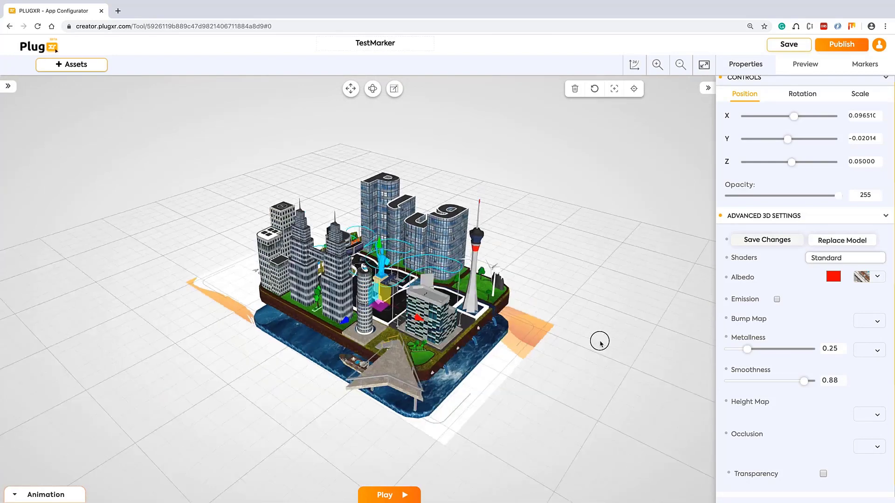
pyautogui.moveTo(600, 344)
pyautogui.mouseDown()
pyautogui.moveTo(621, 342)
pyautogui.moveTo(608, 331)
pyautogui.mouseUp()
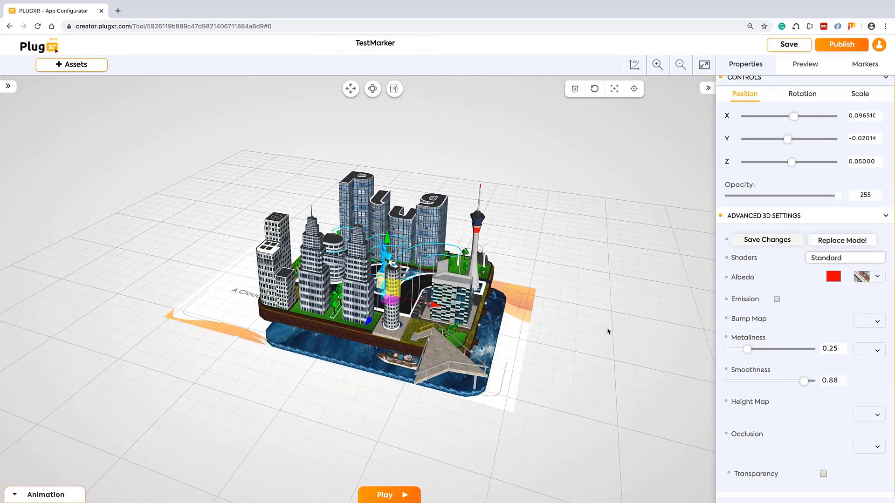
pyautogui.click(46, 495)
pyautogui.click(117, 401)
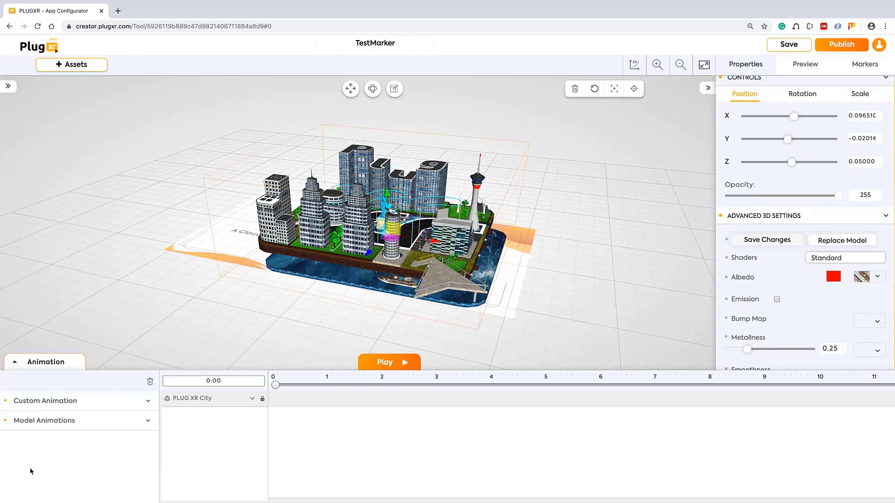
# Add the Take 001 model animation to the PLUG XR City track and play it
pyautogui.click(39, 421)
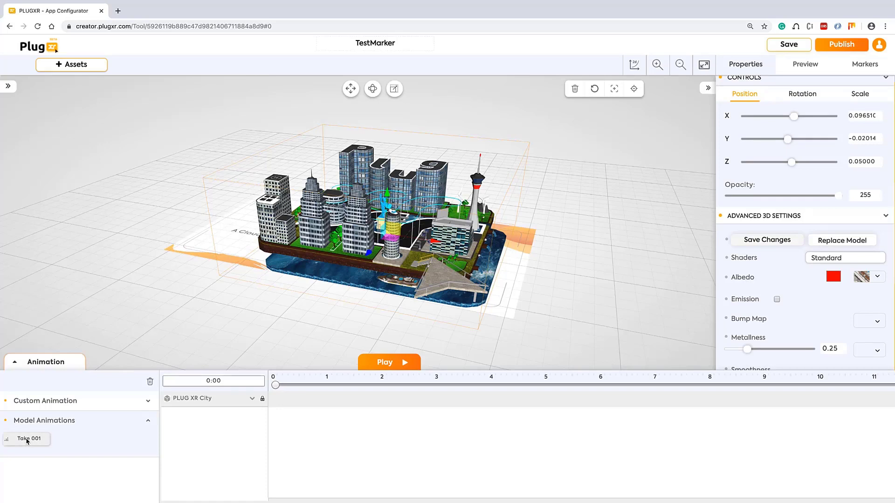
pyautogui.click(26, 440)
pyautogui.click(27, 441)
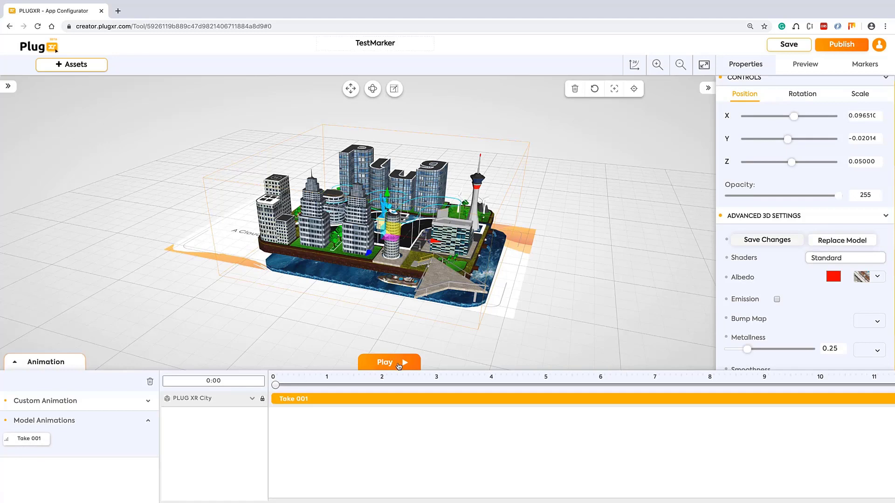
pyautogui.click(399, 366)
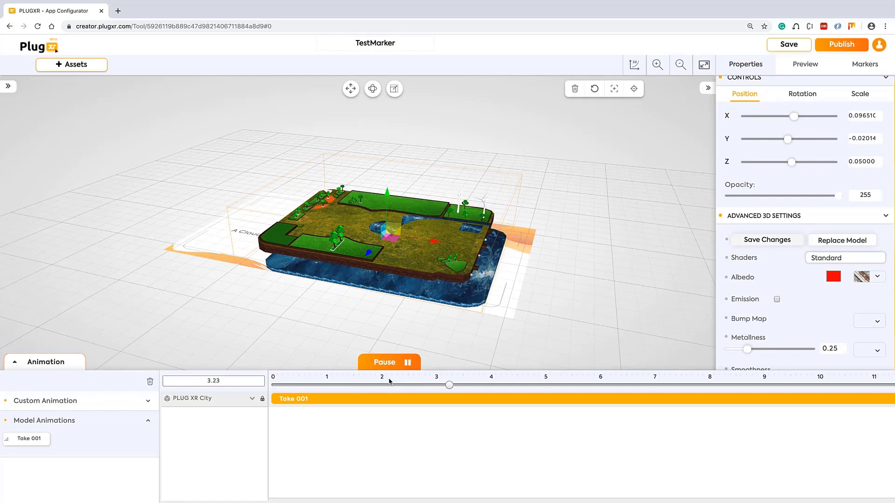
pyautogui.moveTo(622, 240); pyautogui.dragTo(649, 272)
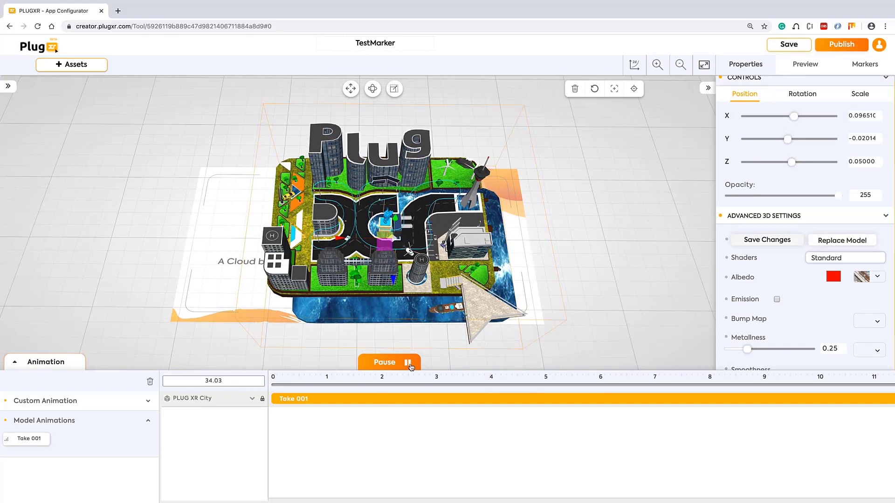
# Review the Preview instructions and Markers list, then collapse the position controls in Properties
pyautogui.click(806, 65)
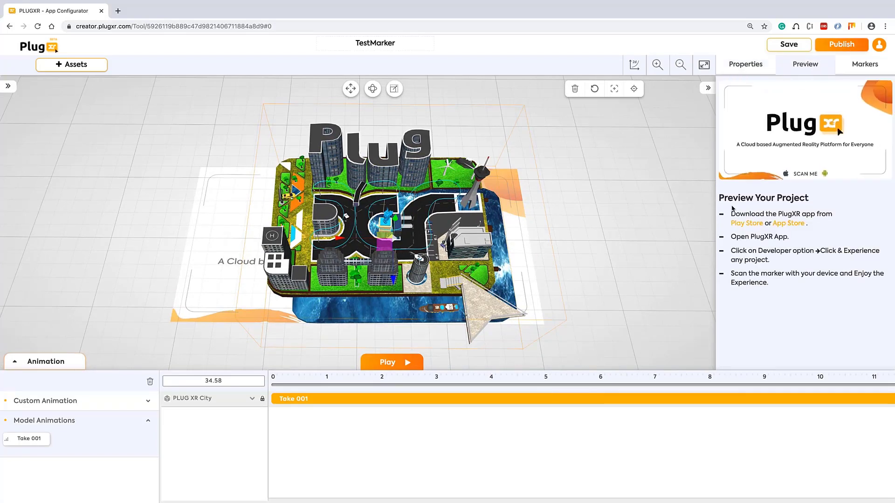
pyautogui.moveTo(731, 213); pyautogui.dragTo(759, 283)
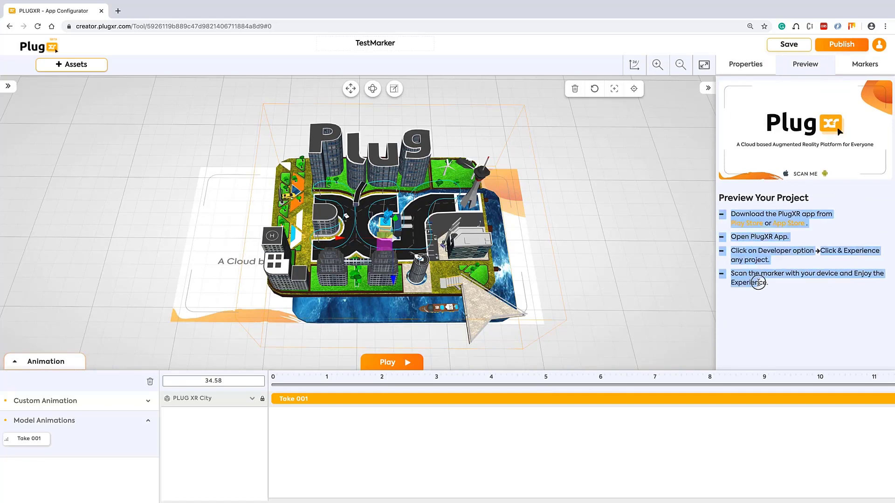
pyautogui.click(815, 288)
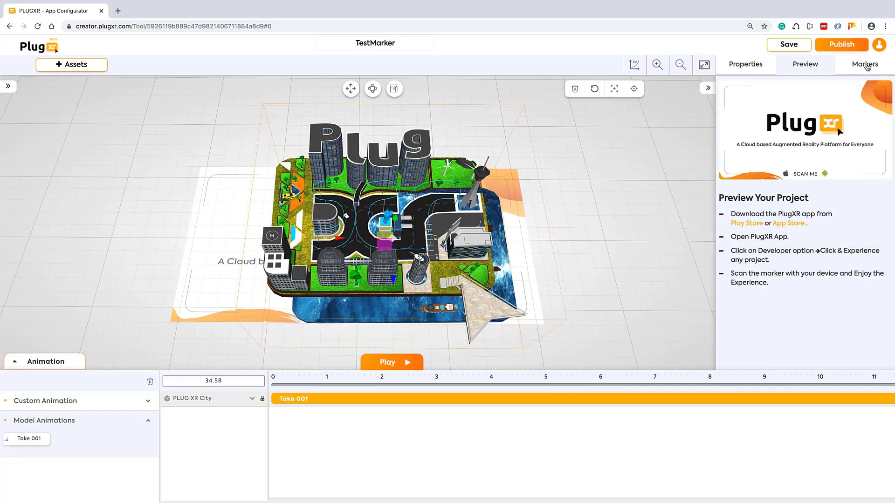
pyautogui.click(866, 65)
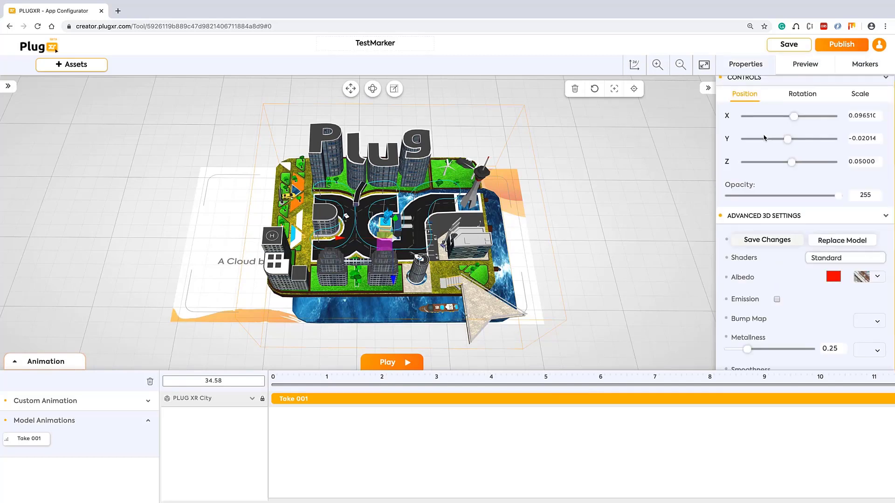
pyautogui.click(885, 85)
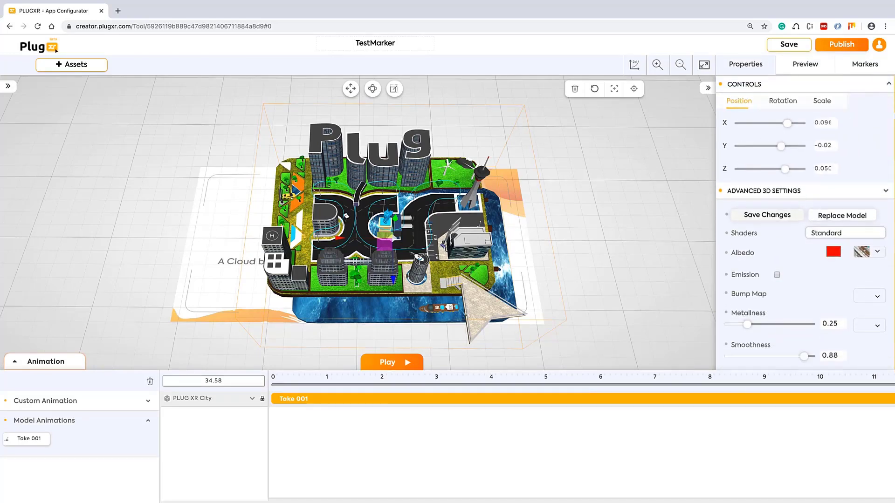
# Collapse Advanced 3D Settings and Animation Controls, and expand the Events section
pyautogui.click(886, 104)
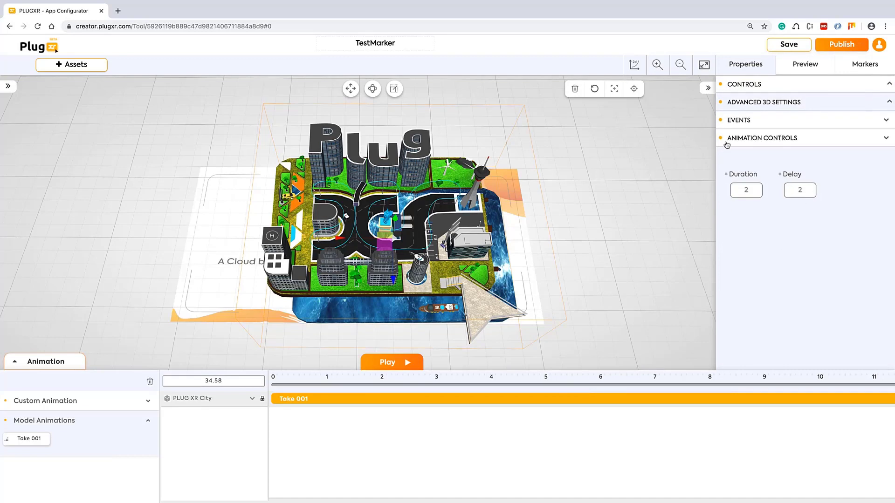
pyautogui.click(889, 139)
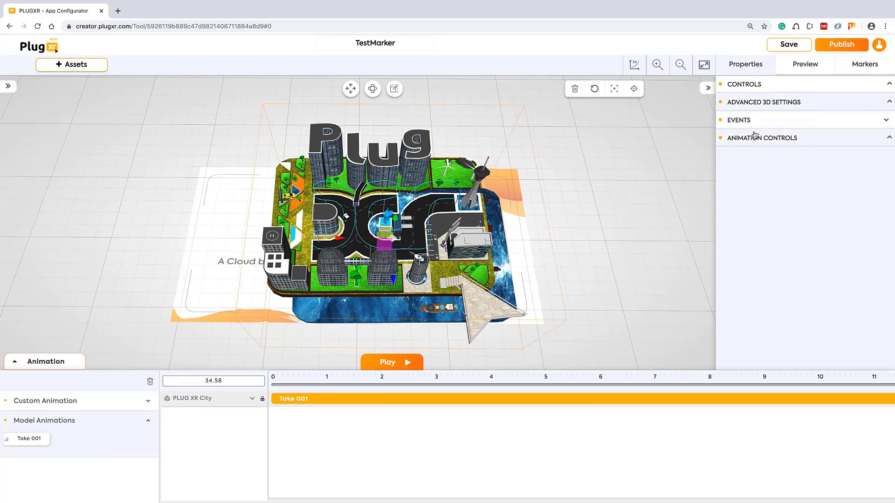
pyautogui.click(885, 121)
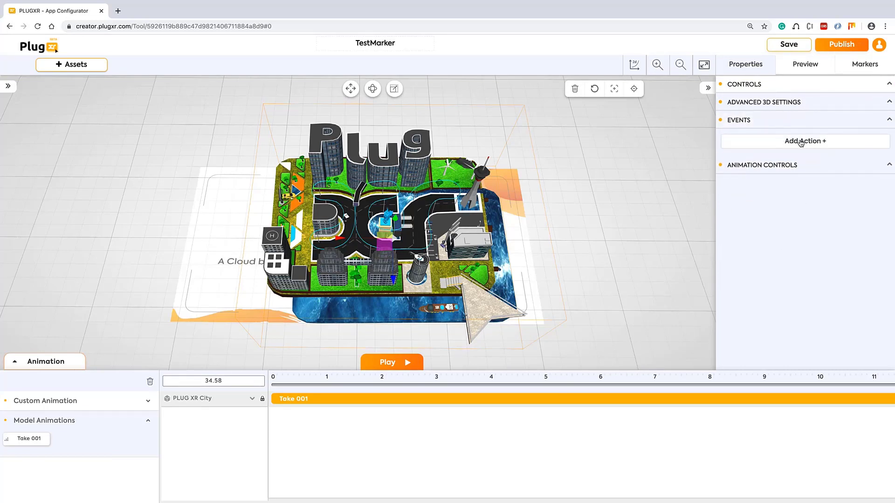
# Cancel the new event action without choosing any type, then save the TestMarker project
pyautogui.click(835, 140)
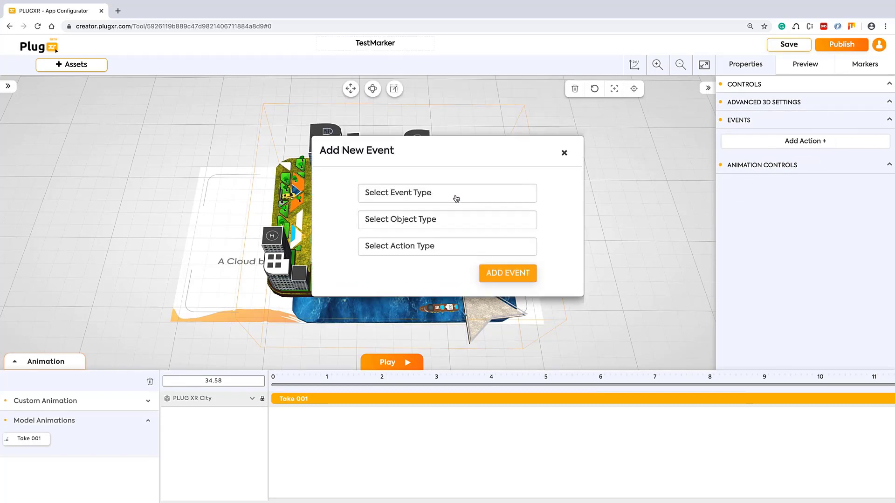
pyautogui.click(433, 196)
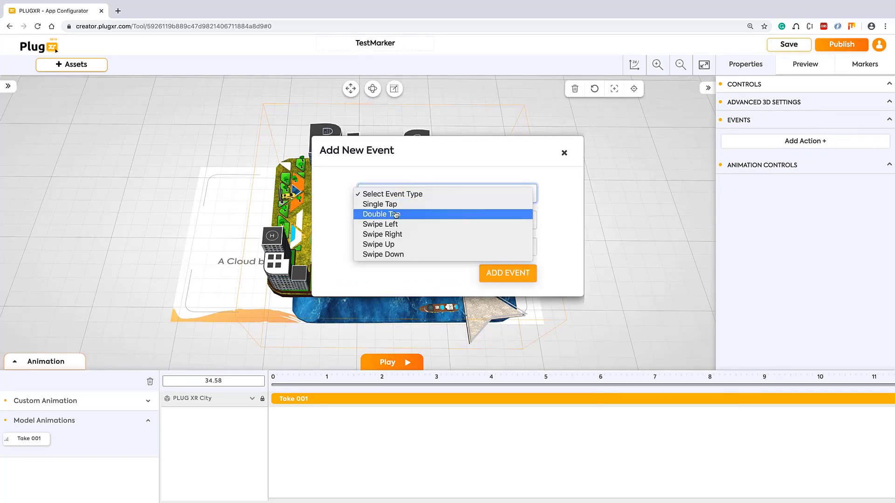
pyautogui.click(547, 172)
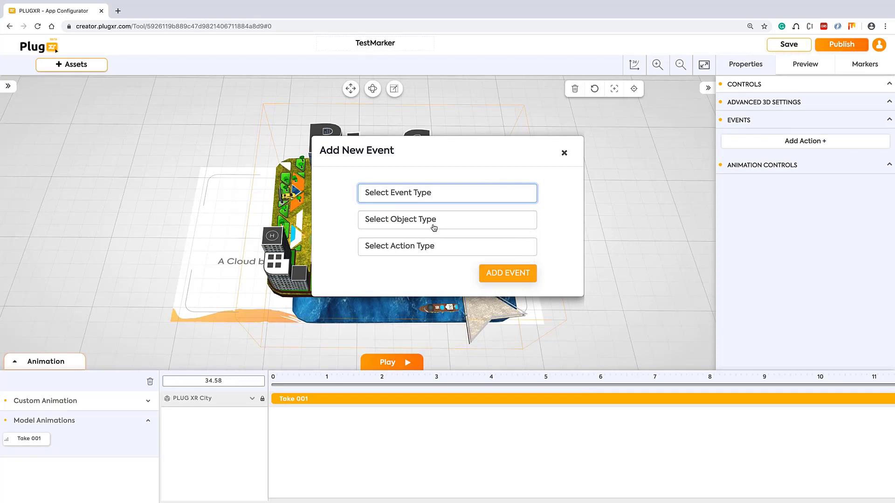
pyautogui.click(412, 222)
pyautogui.click(569, 180)
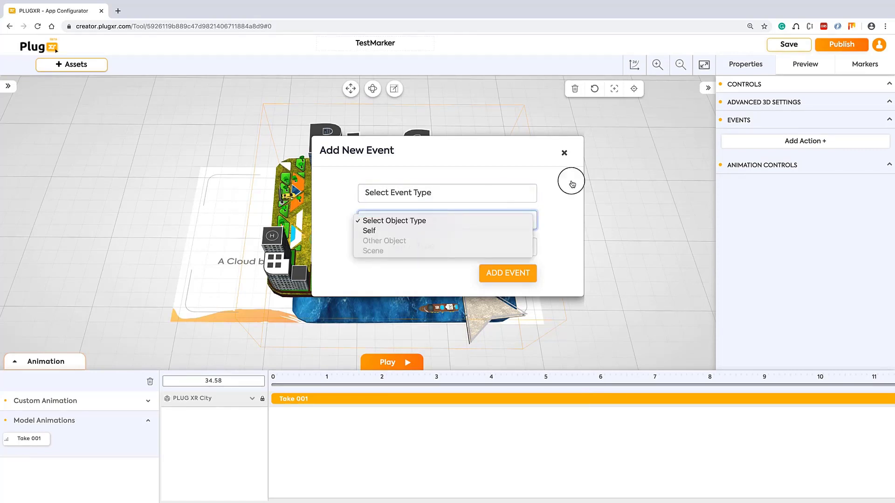
pyautogui.click(567, 153)
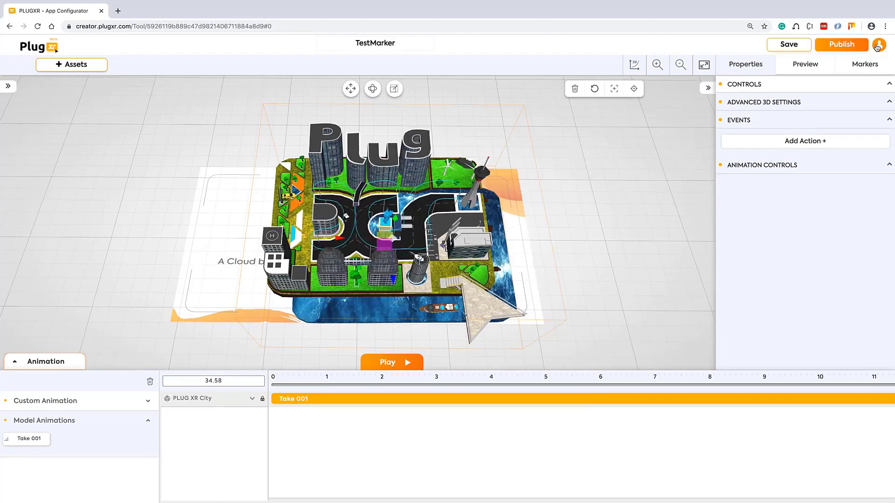
pyautogui.click(791, 45)
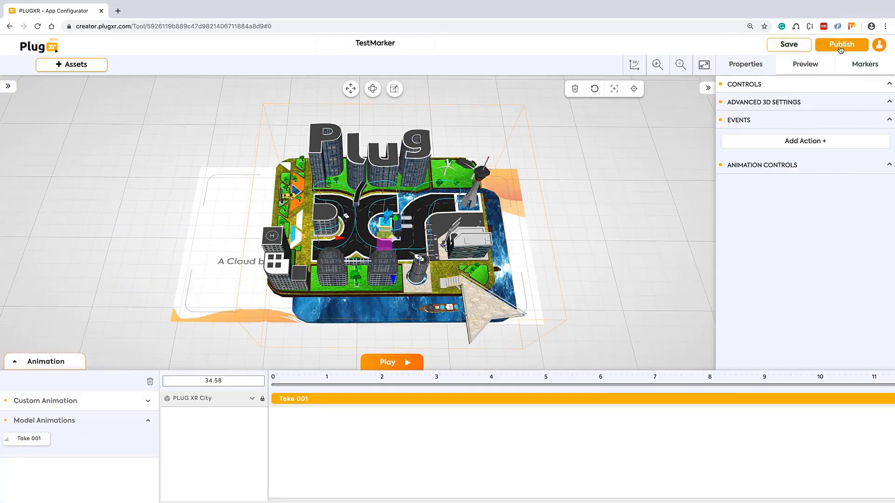
# Start publishing with App Name Plugxr and Organization Name Plugxr Inc
pyautogui.click(841, 45)
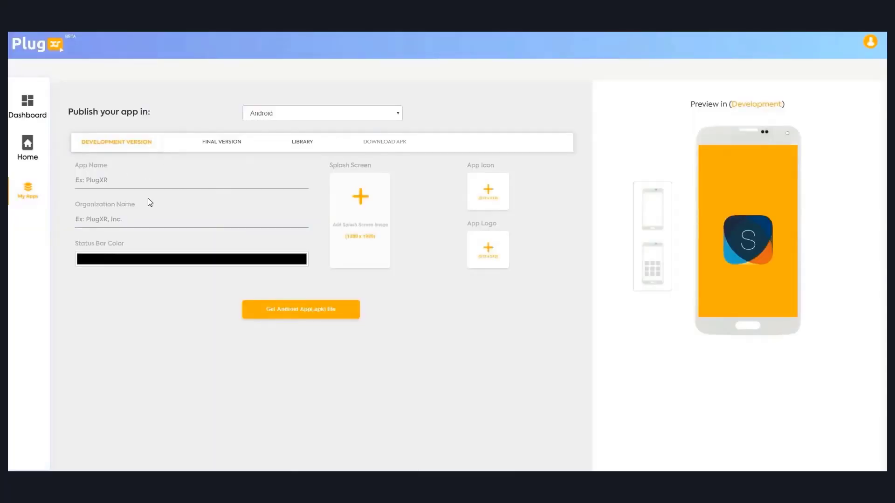
pyautogui.click(133, 178)
pyautogui.write('P')
pyautogui.press('BackSpace')
pyautogui.write('Plugxr')
pyautogui.press('Tab')
pyautogui.write('Plug')
# Set the splash screen, app icon and app logo to the PlugXR logo images
pyautogui.click(365, 206)
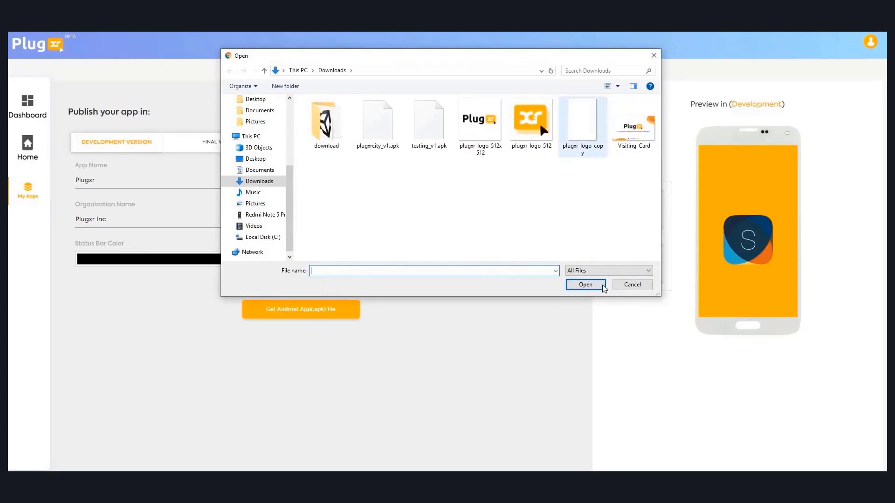
pyautogui.doubleClick(583, 122)
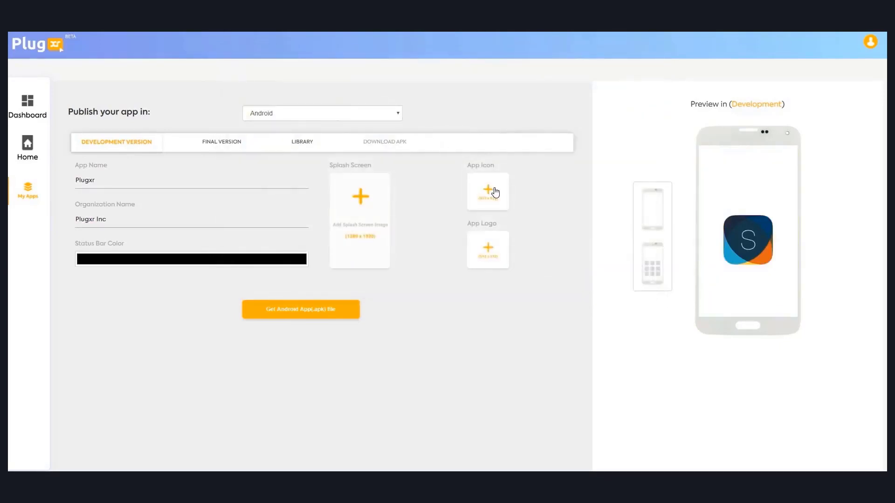
pyautogui.click(495, 192)
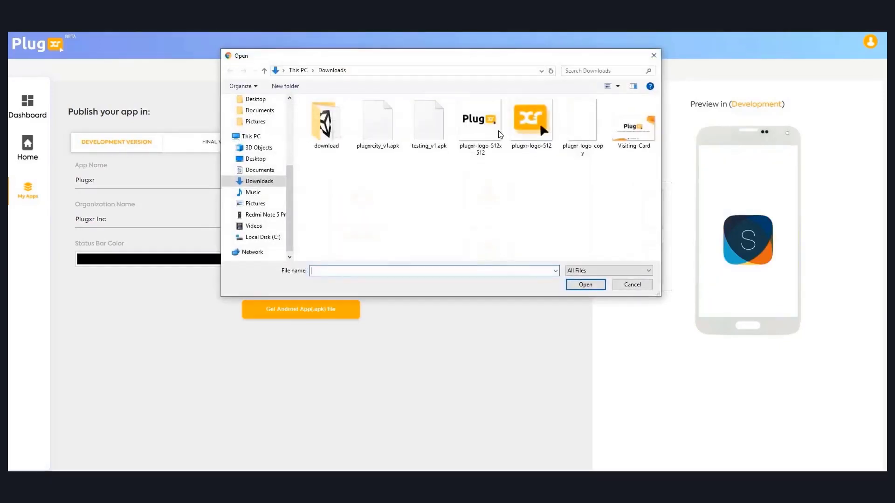
pyautogui.click(498, 132)
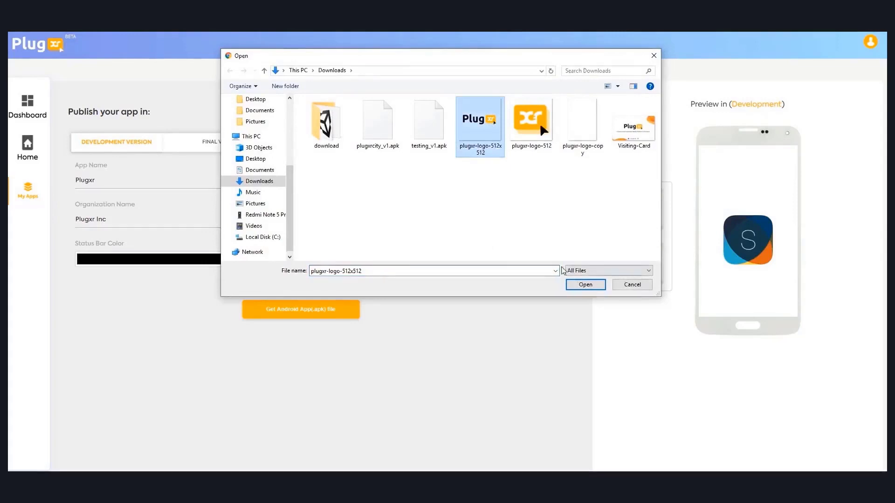
pyautogui.click(570, 284)
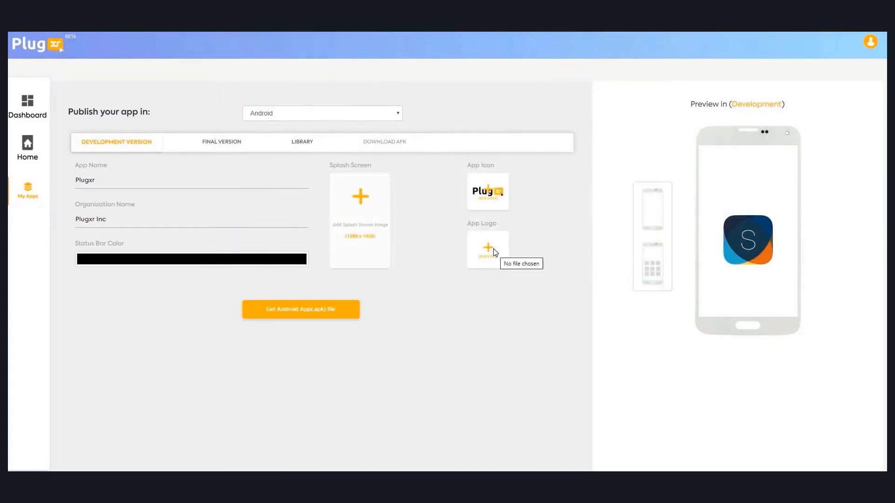
pyautogui.click(495, 253)
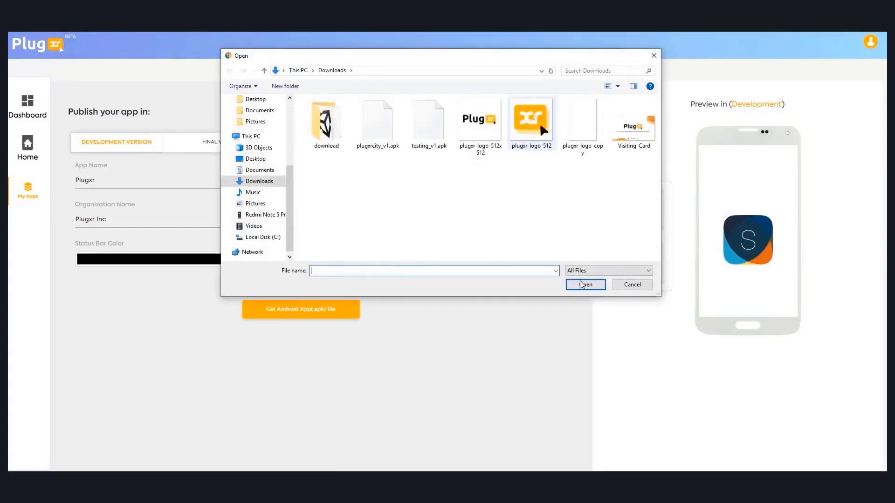
pyautogui.press('Return')
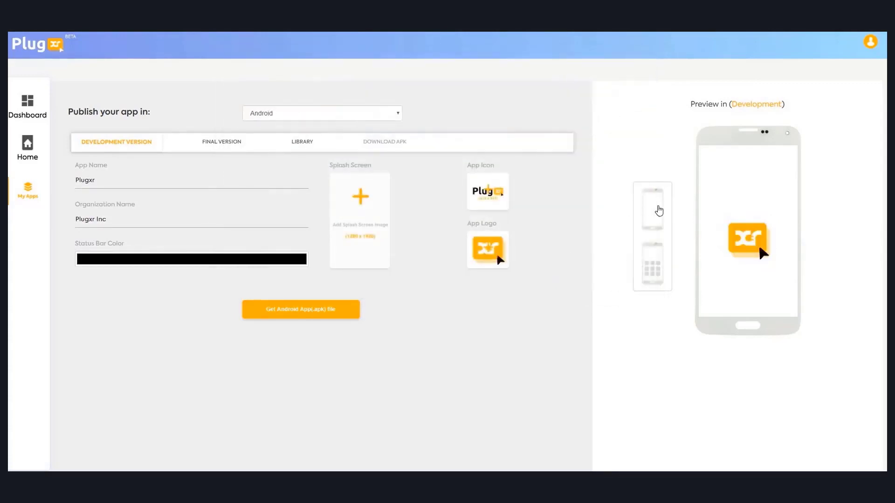
pyautogui.click(659, 211)
# Download the development plugxr_v1.apk and show its QR code
pyautogui.click(370, 145)
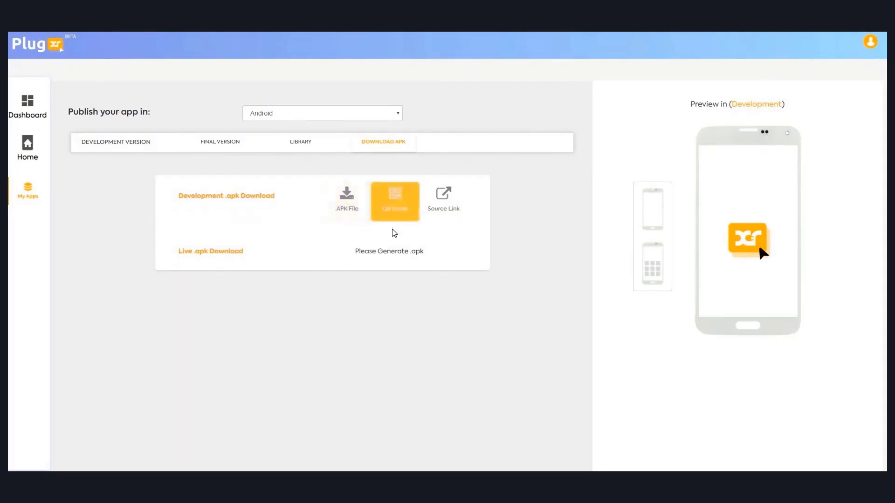
pyautogui.click(346, 208)
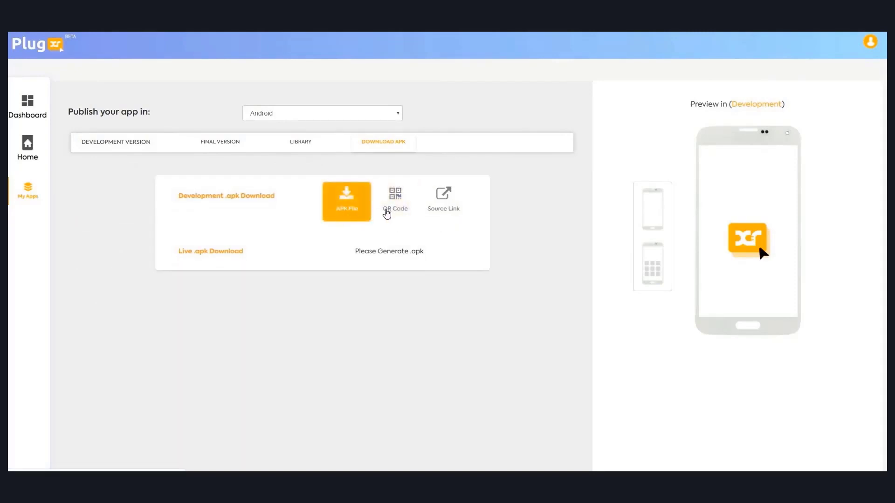
pyautogui.click(396, 217)
pyautogui.click(352, 209)
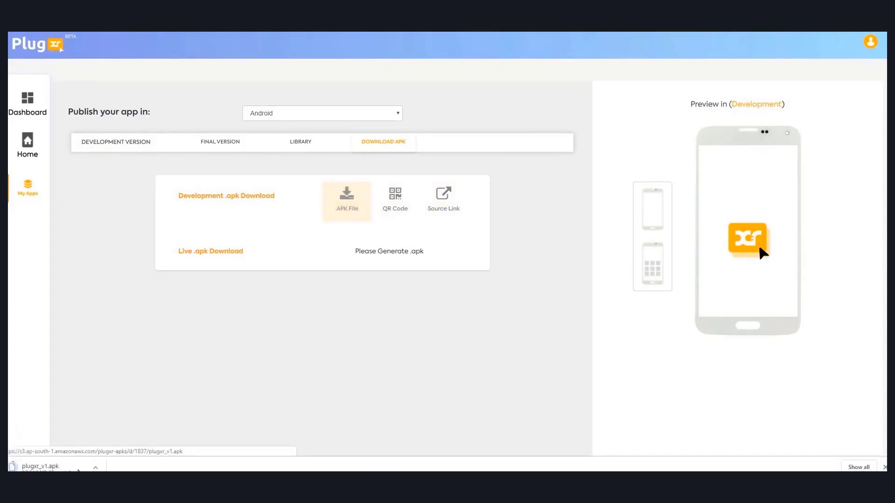
pyautogui.click(397, 208)
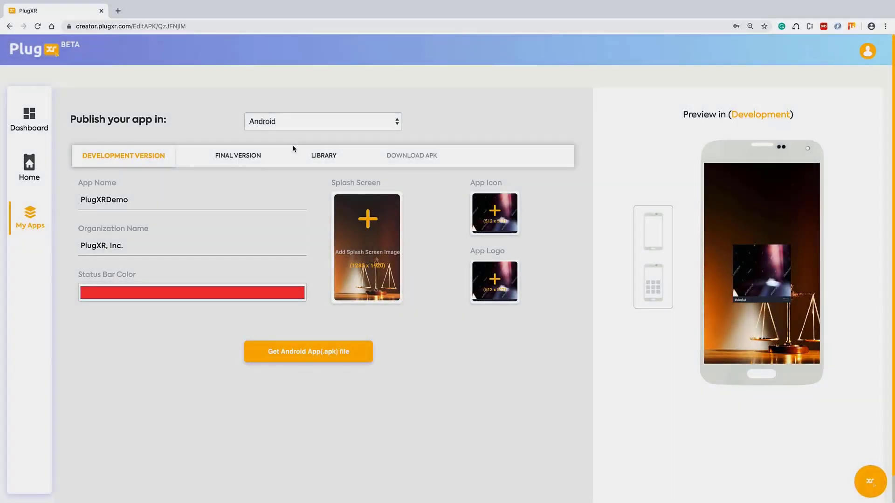
# Switch the publish target to iOS and attach Certificates.p12 as the P12 file
pyautogui.click(280, 122)
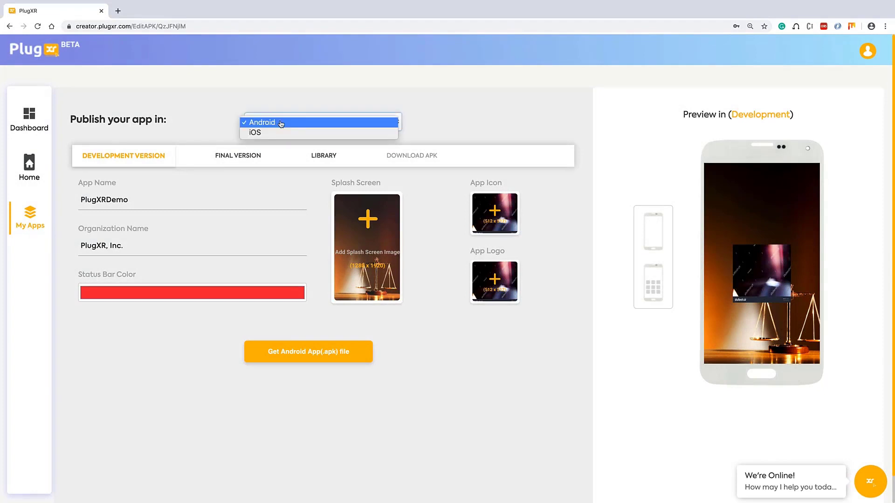
pyautogui.click(276, 134)
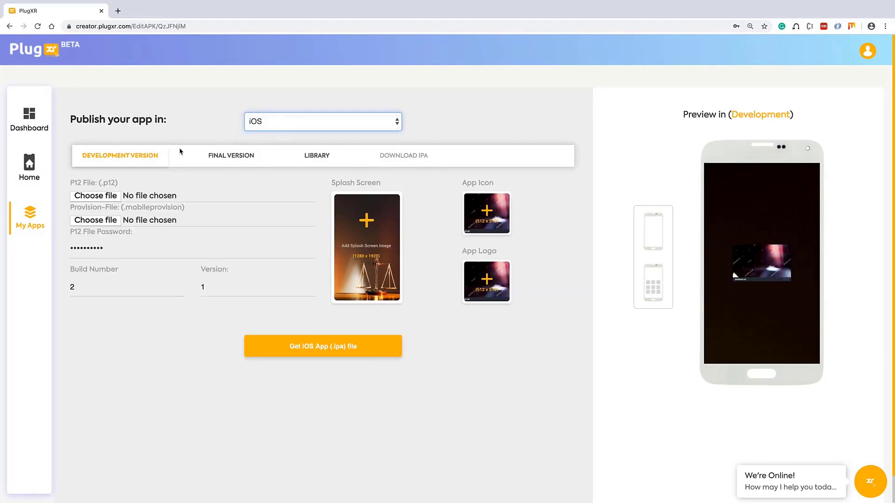
pyautogui.click(138, 159)
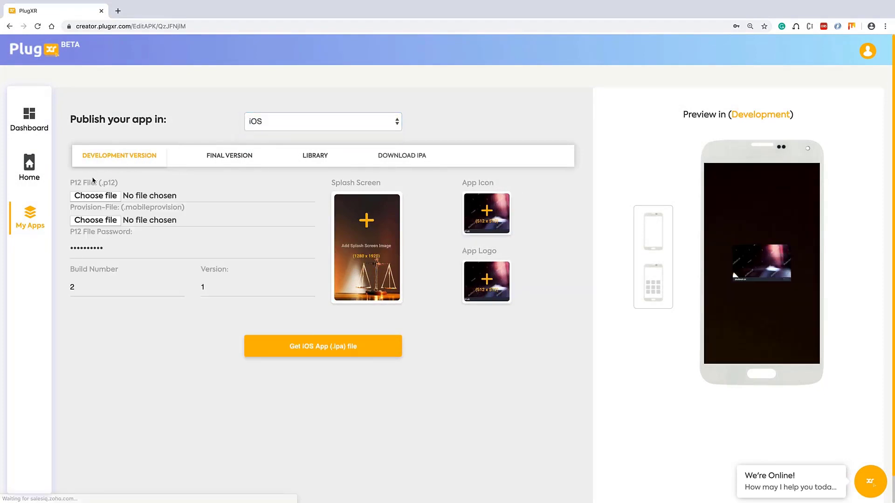
pyautogui.click(89, 196)
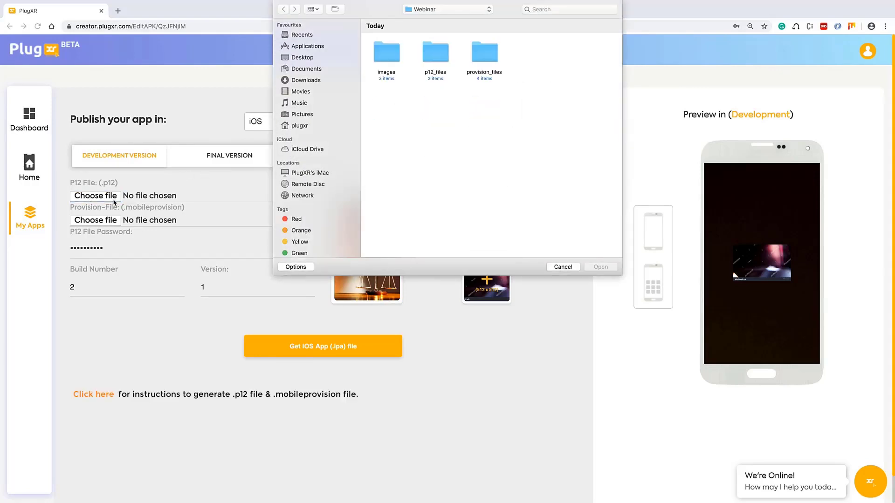
pyautogui.doubleClick(442, 67)
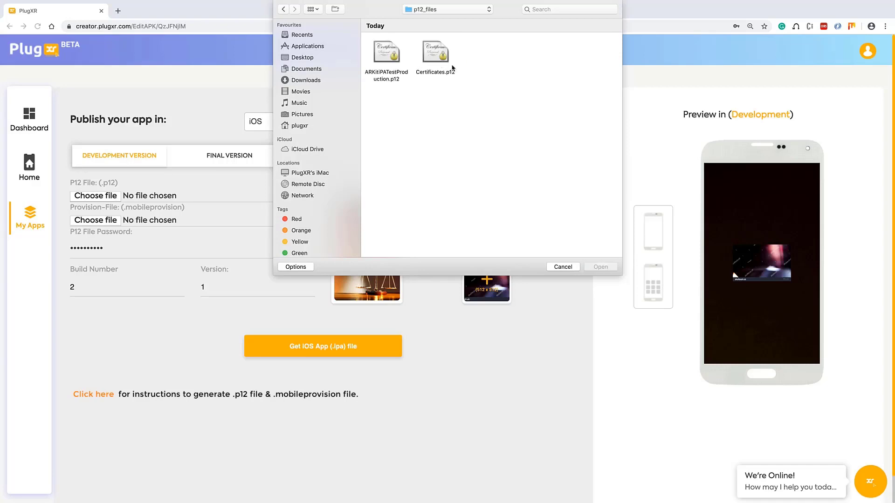
pyautogui.click(428, 66)
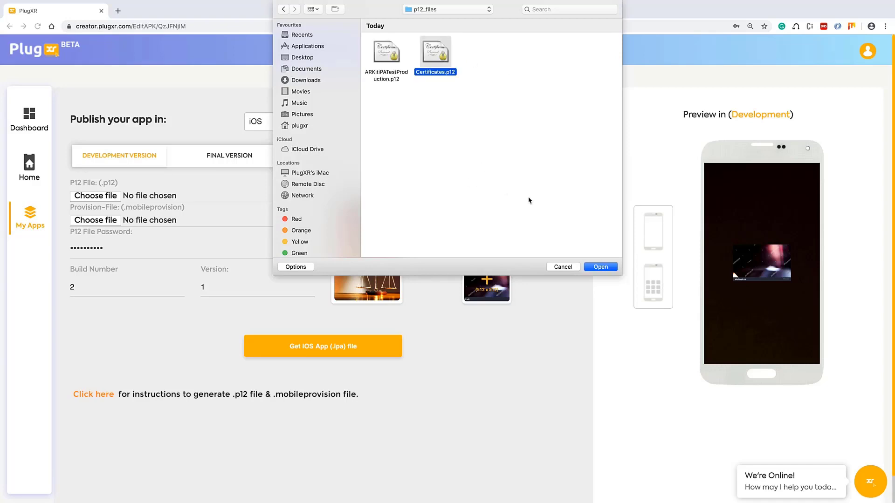
pyautogui.click(600, 268)
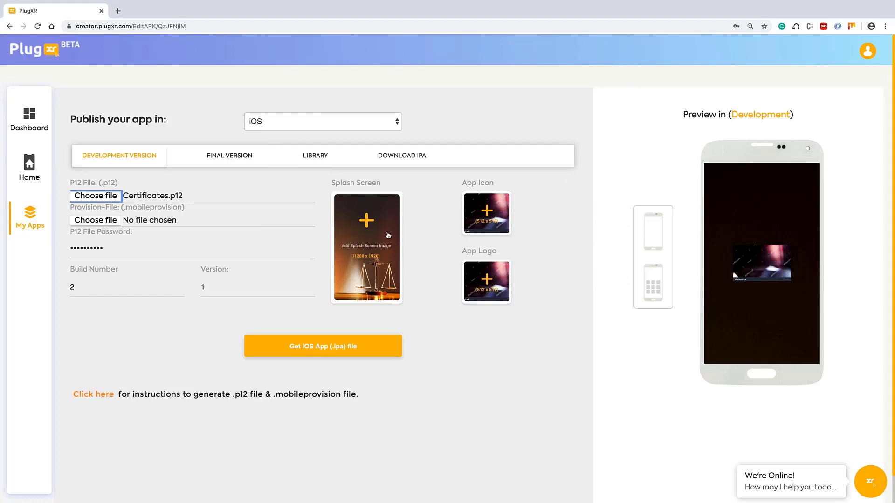
# Attach SampleWebinARAppAdHocProfile.mobileprovision from Webinar/provision_files as the provisioning profile
pyautogui.click(97, 220)
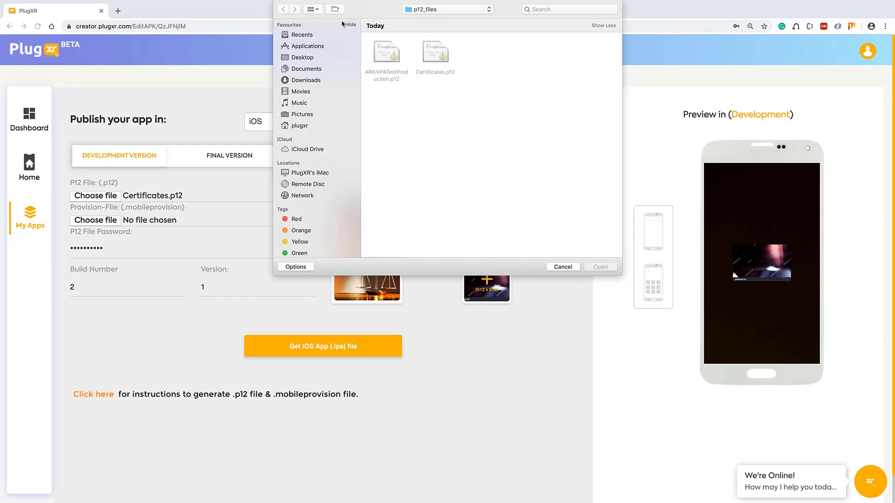
pyautogui.click(427, 10)
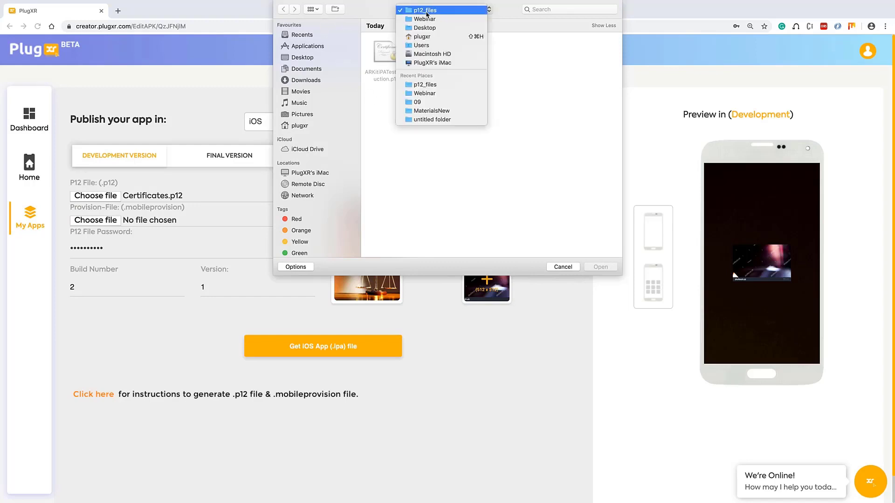
pyautogui.click(427, 11)
pyautogui.click(427, 10)
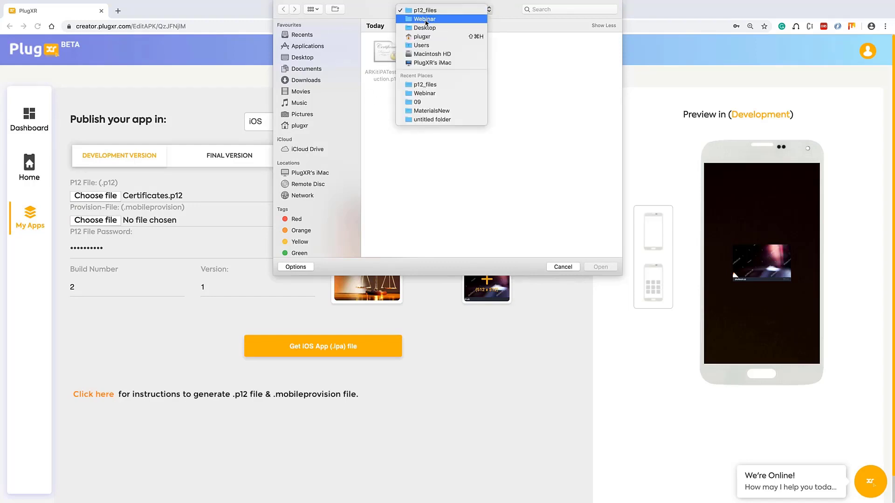
pyautogui.click(427, 10)
pyautogui.press('super+Up')
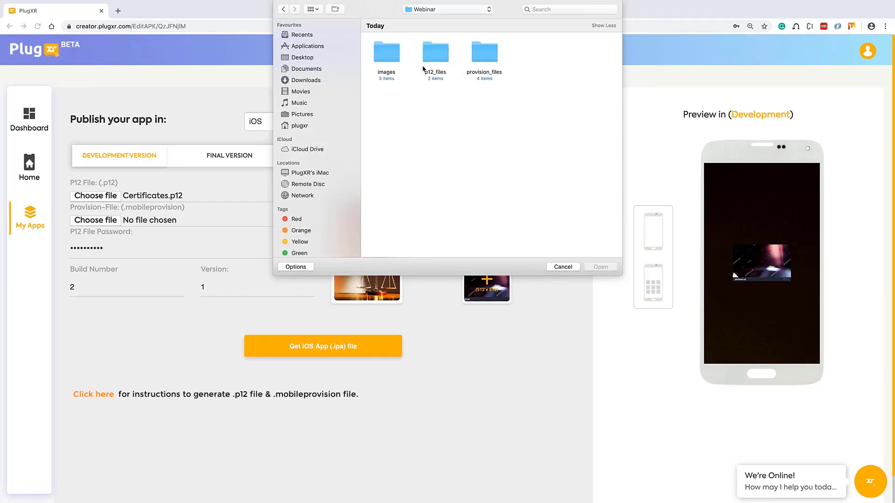
pyautogui.doubleClick(477, 64)
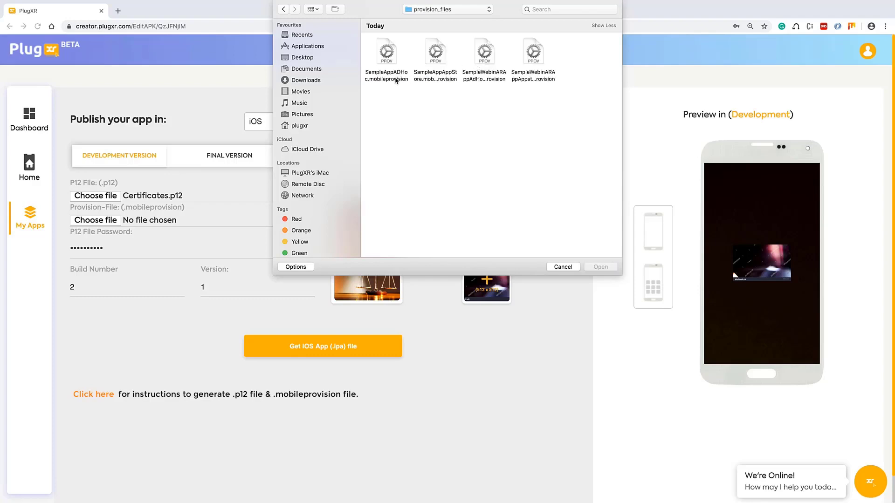
pyautogui.click(393, 80)
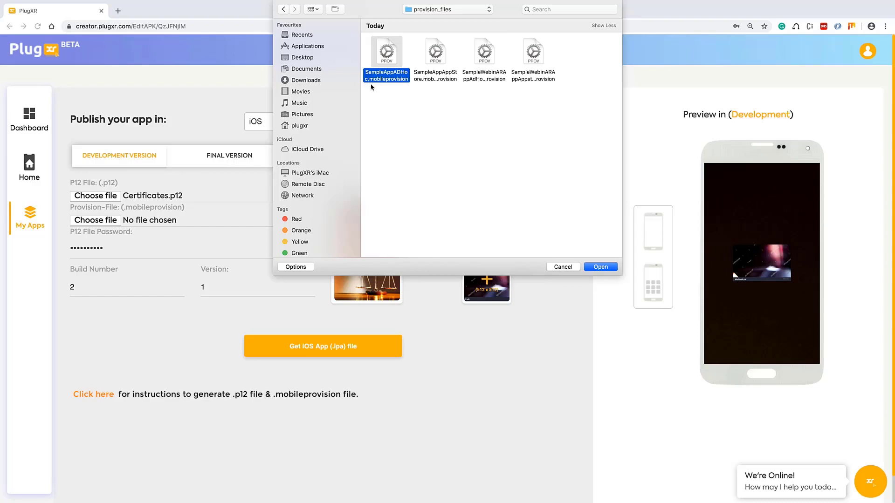
pyautogui.click(482, 84)
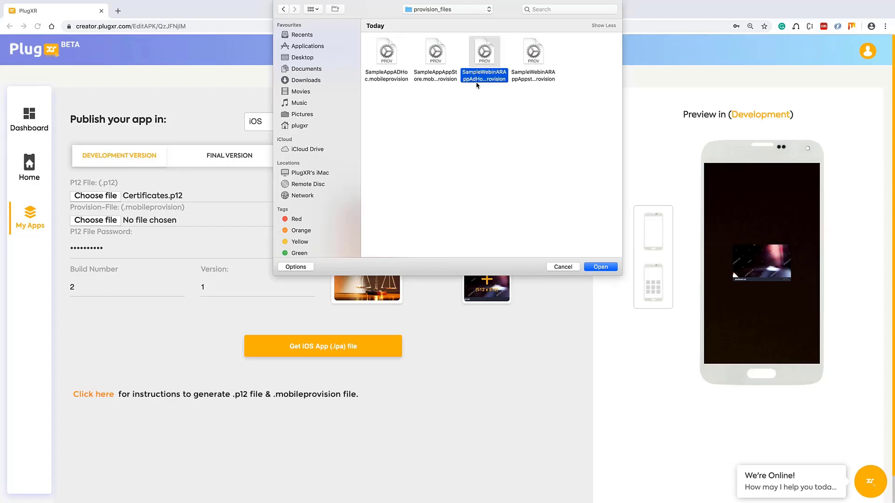
pyautogui.click(601, 267)
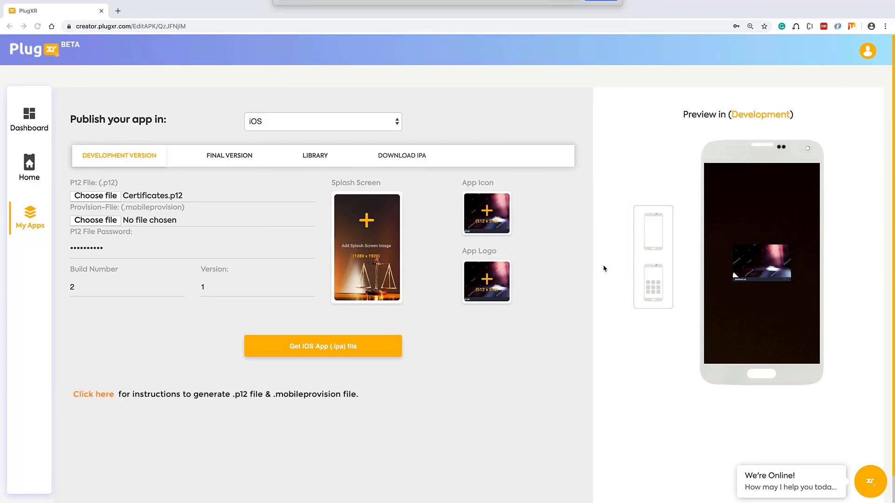
# Re-enter the P12 password and set the build number and version to 1
pyautogui.doubleClick(150, 256)
pyautogui.write('•••')
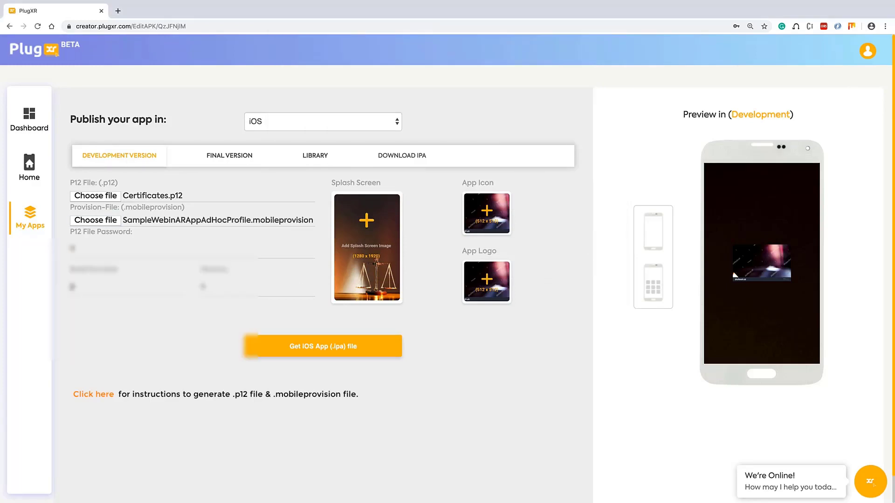
pyautogui.write('•••••')
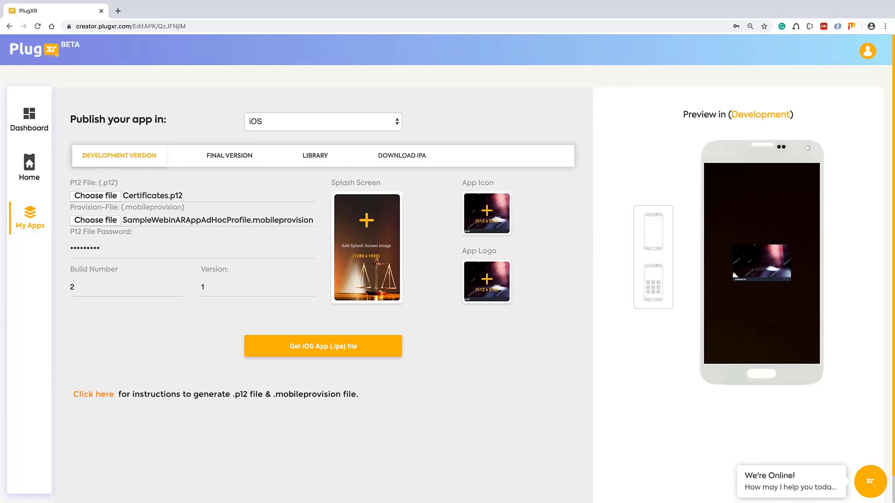
pyautogui.write('•')
pyautogui.doubleClick(82, 286)
pyautogui.write('1')
pyautogui.doubleClick(226, 292)
pyautogui.write('1')
pyautogui.click(359, 240)
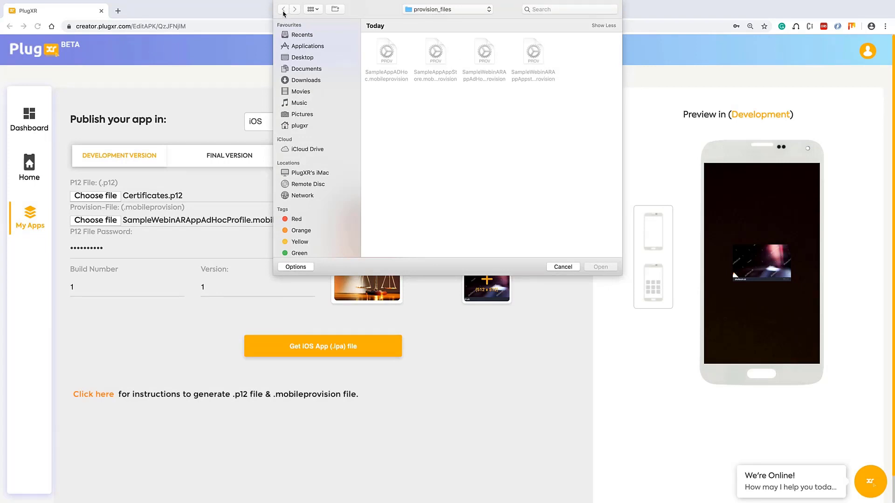
# Use splash_screen.jpg, icon.jpg and app_logo.png from Webinar/images for splash, icon and logo
pyautogui.click(443, 9)
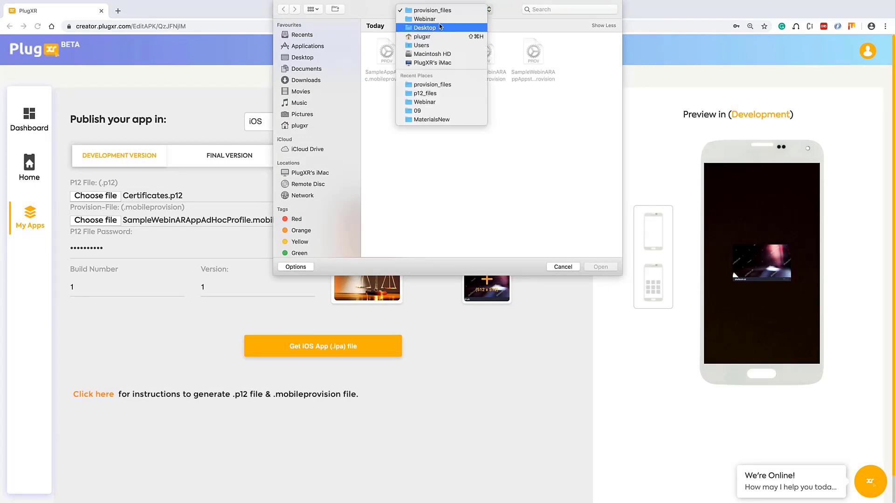
pyautogui.click(441, 19)
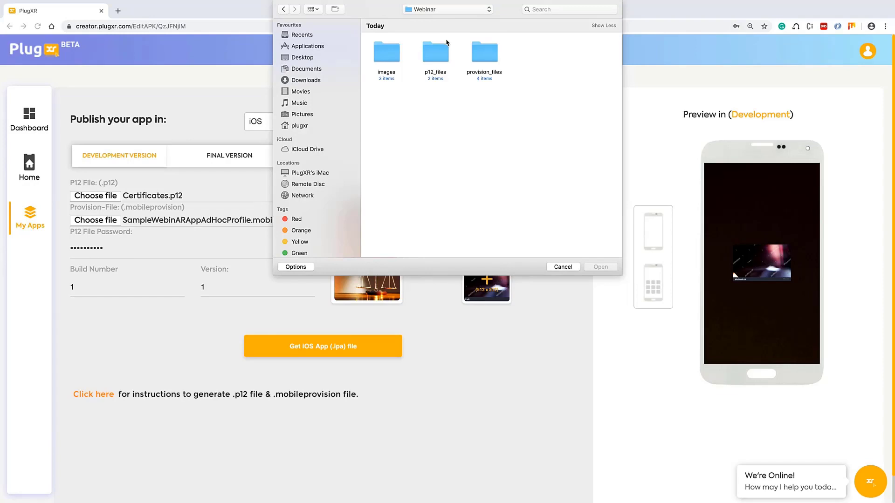
pyautogui.doubleClick(390, 62)
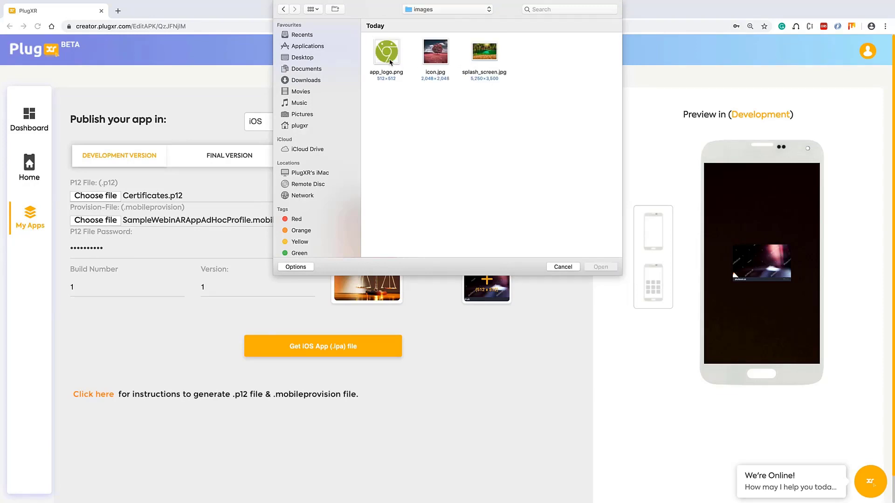
pyautogui.doubleClick(484, 60)
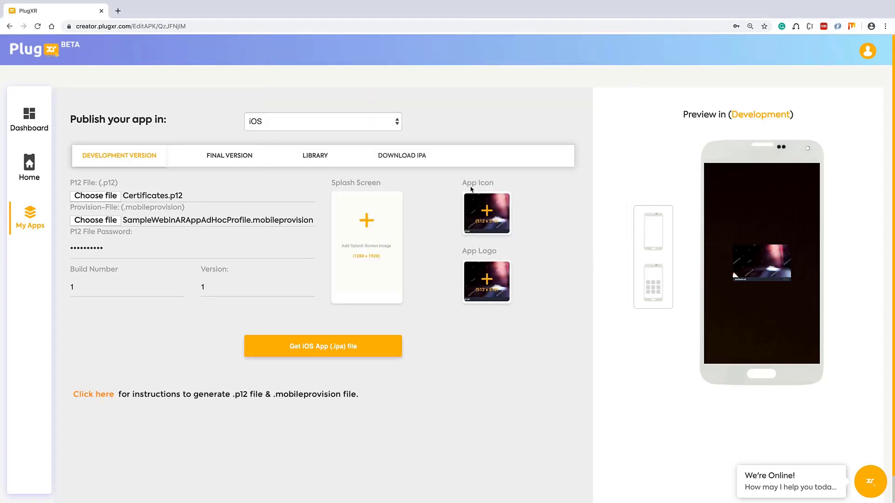
pyautogui.click(490, 218)
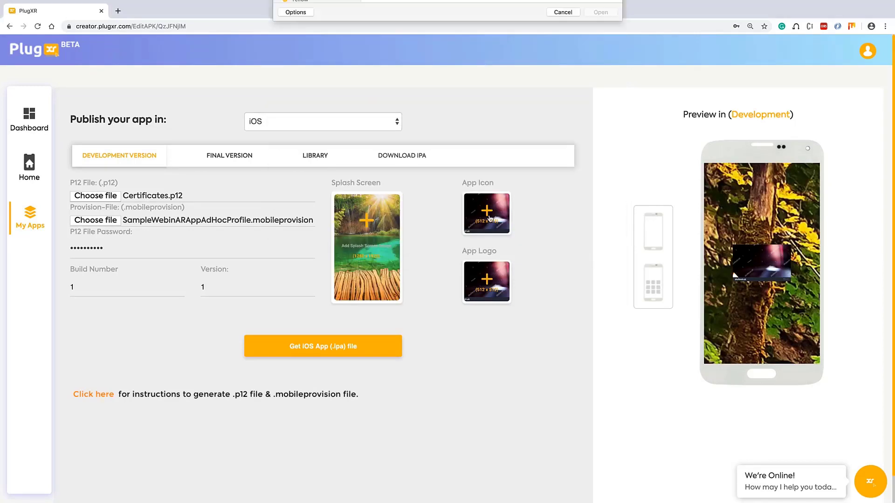
pyautogui.doubleClick(445, 67)
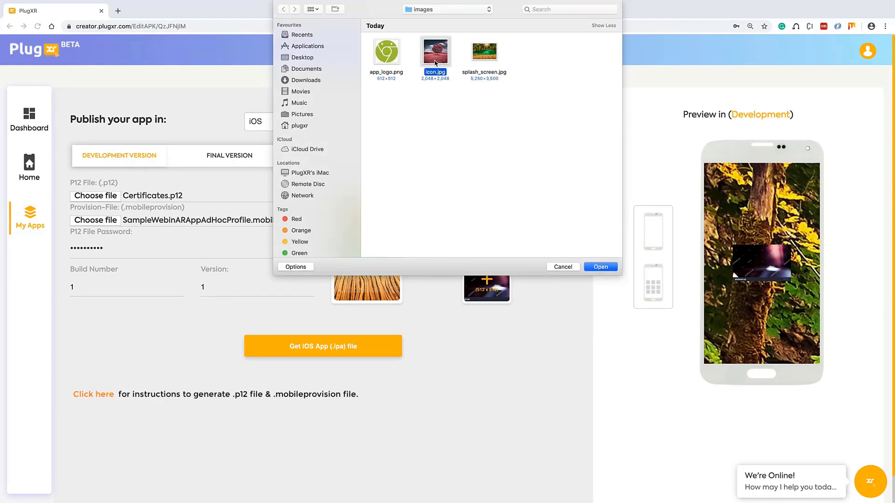
pyautogui.click(497, 278)
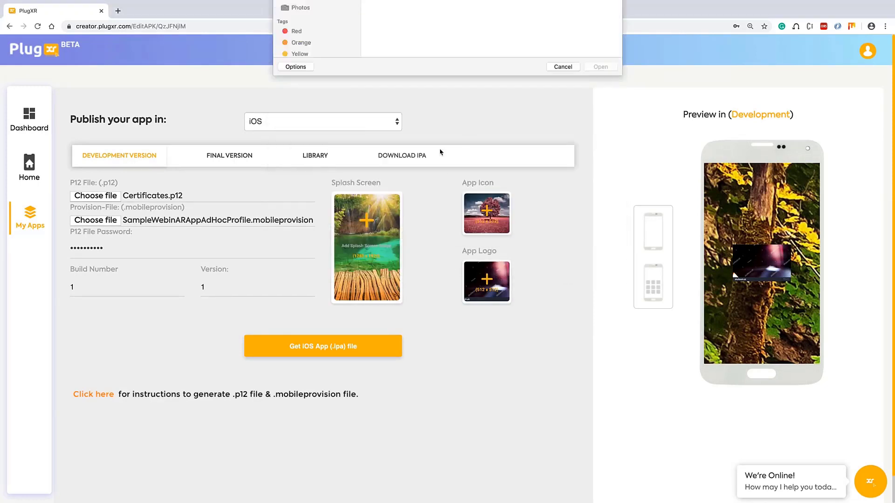
pyautogui.click(390, 61)
pyautogui.doubleClick(390, 61)
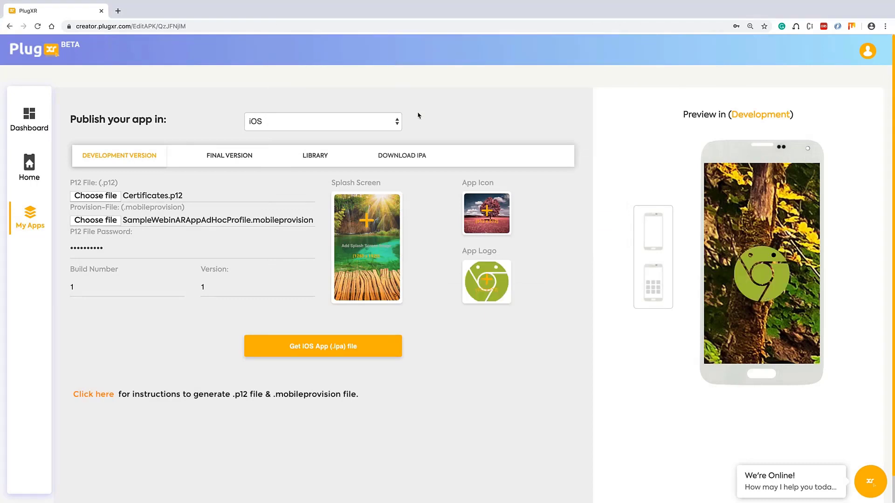
# Preview the splash screen and home-screen icon, then request the iOS development IPA build
pyautogui.click(648, 232)
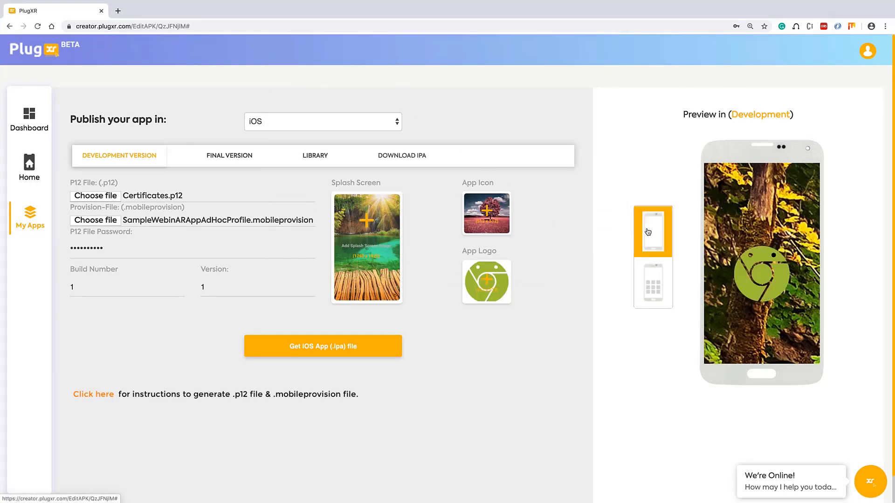
pyautogui.click(653, 283)
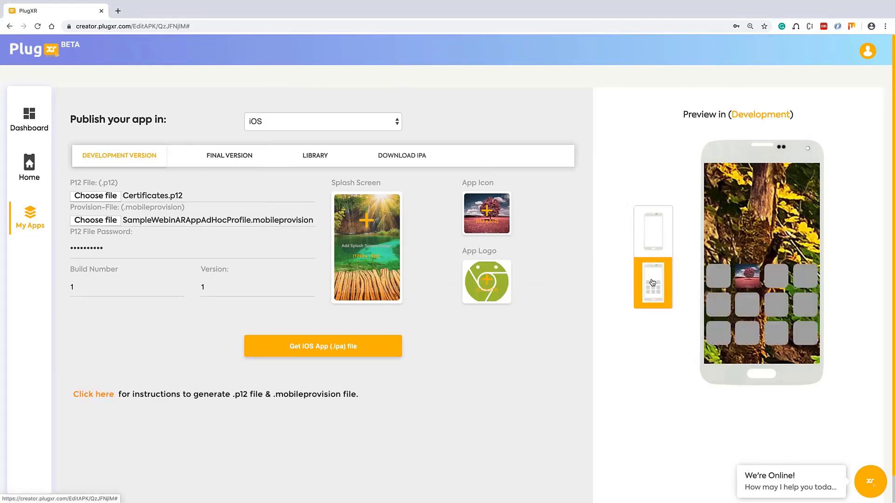
pyautogui.click(662, 226)
pyautogui.click(653, 281)
pyautogui.click(338, 350)
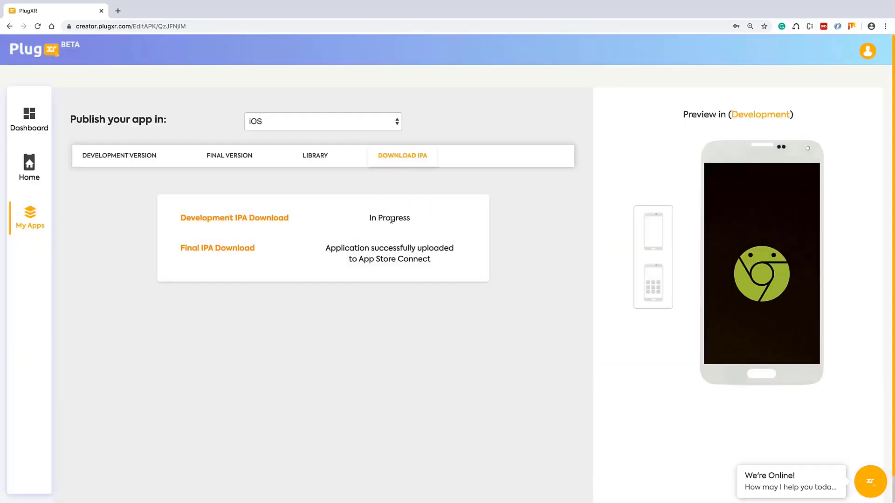
# Wait for the Development IPA build to finish and download the .ipa file
pyautogui.tripleClick(391, 220)
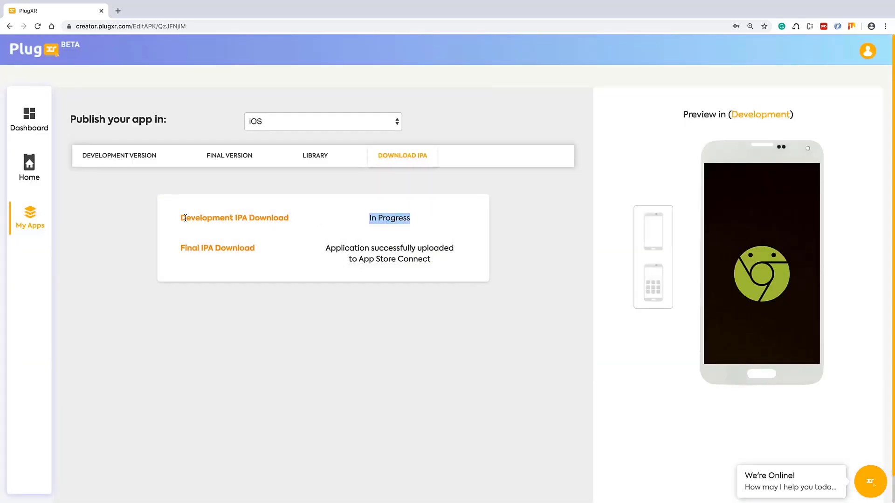
pyautogui.moveTo(181, 218); pyautogui.dragTo(272, 218)
pyautogui.click(413, 219)
pyautogui.tripleClick(412, 219)
pyautogui.click(273, 218)
pyautogui.click(117, 156)
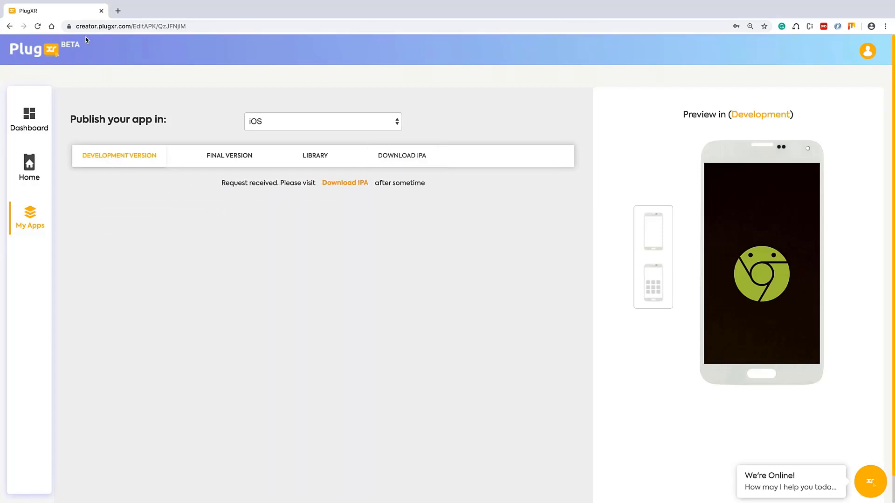
pyautogui.click(414, 161)
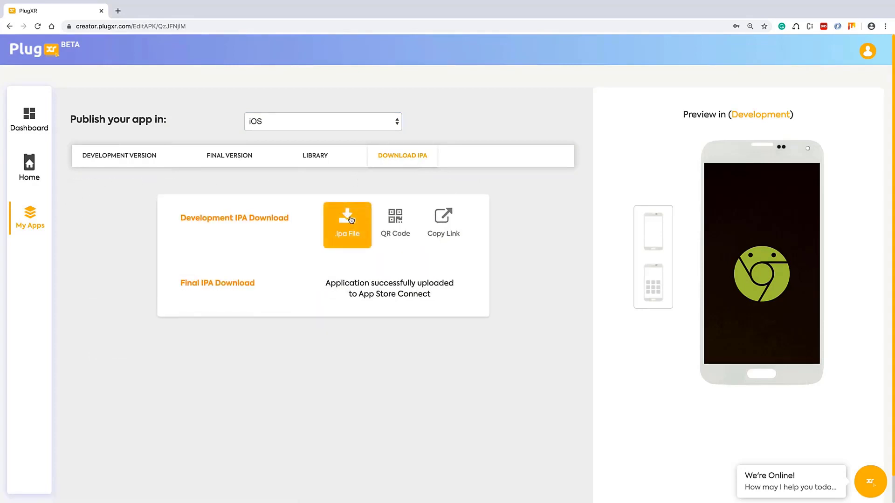
pyautogui.click(351, 220)
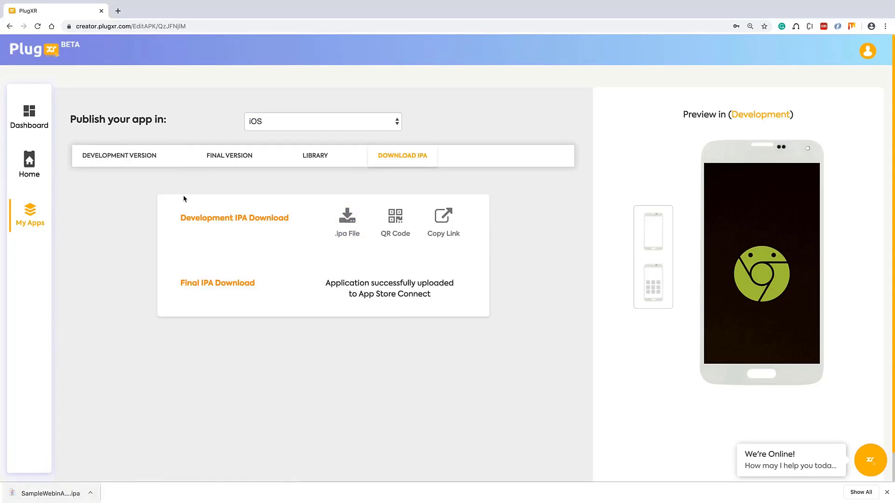
# Exit full screen and minimize Chrome to find SampleWebinAR_v1.ipa on the desktop
pyautogui.moveTo(1, 2)
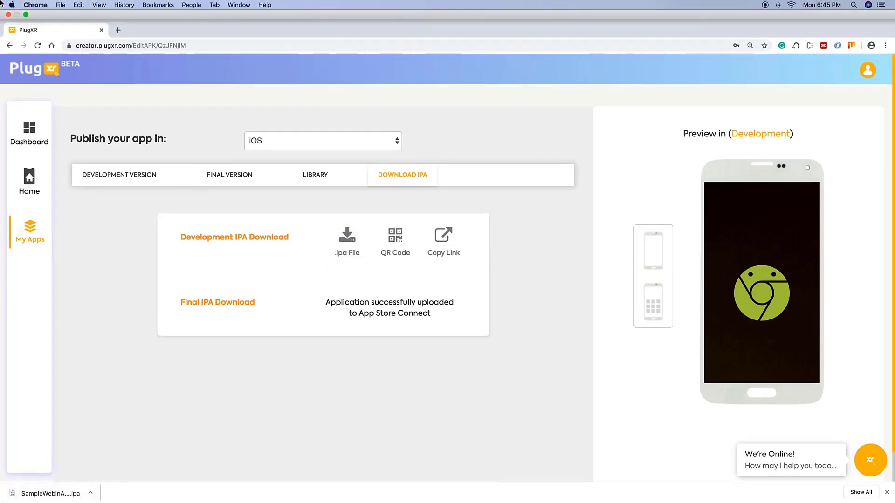
pyautogui.click(25, 14)
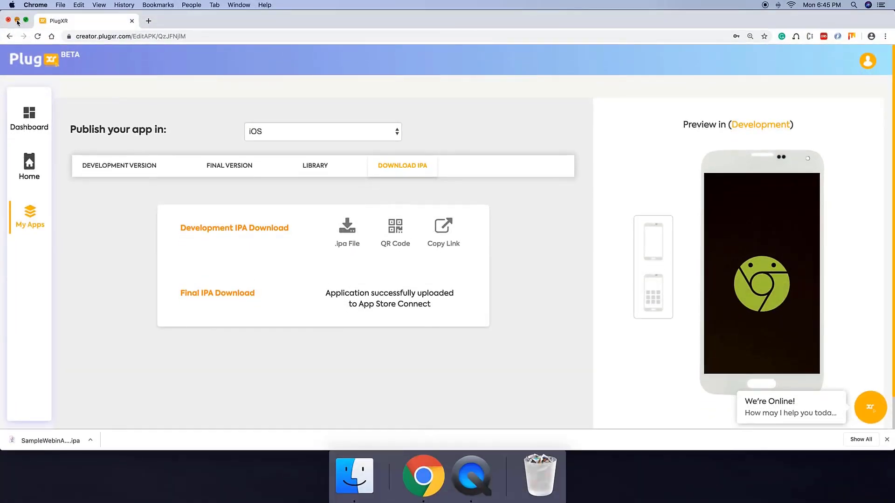
pyautogui.click(16, 19)
pyautogui.moveTo(793, 38); pyautogui.dragTo(890, 60)
pyautogui.click(793, 120)
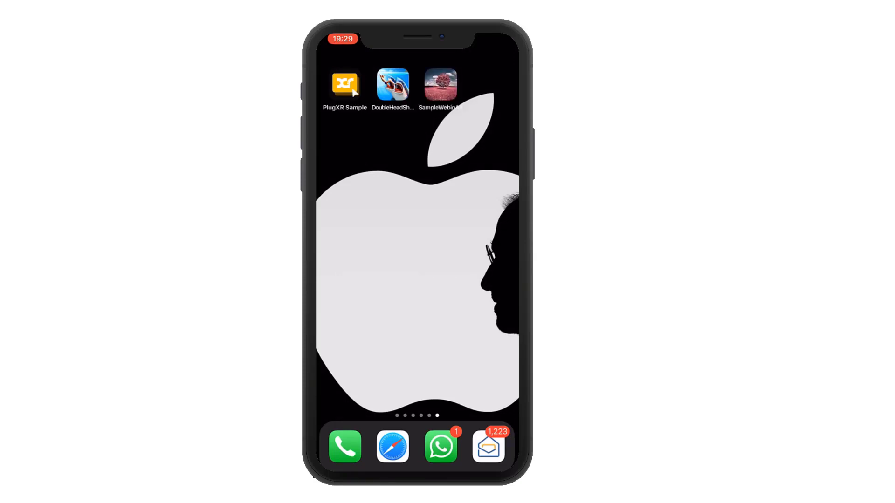
# Launch the installed SampleWebinAR app from the iPhone home screen
pyautogui.click(354, 92)
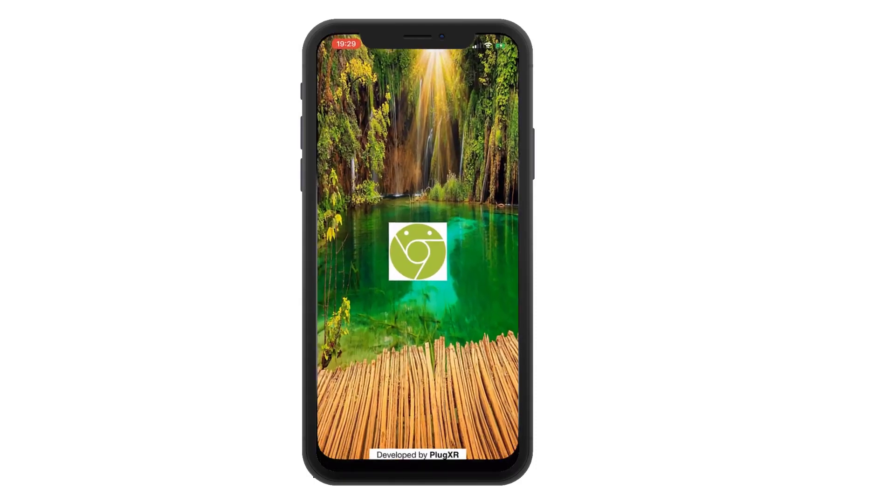